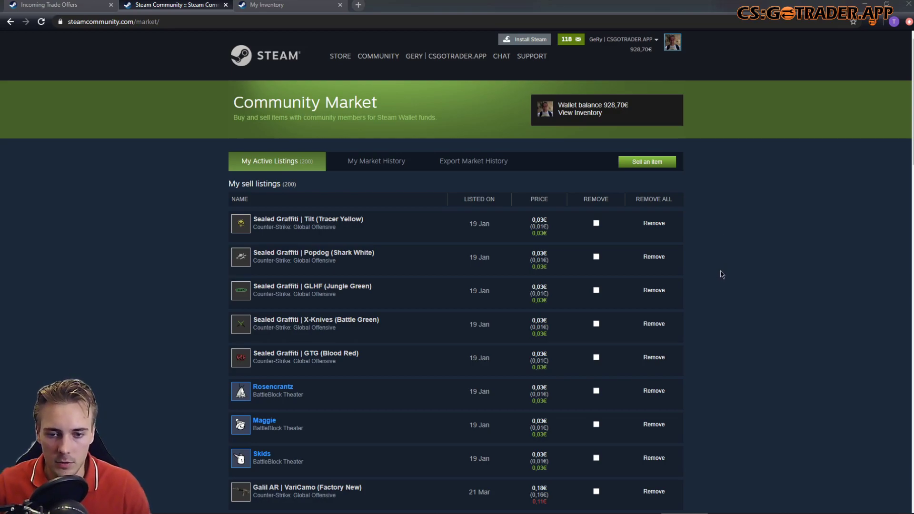
# Scroll past My Active Listings to the 14 outbid buy orders in My buy orders.
pyautogui.scroll(-1, 729, 280)
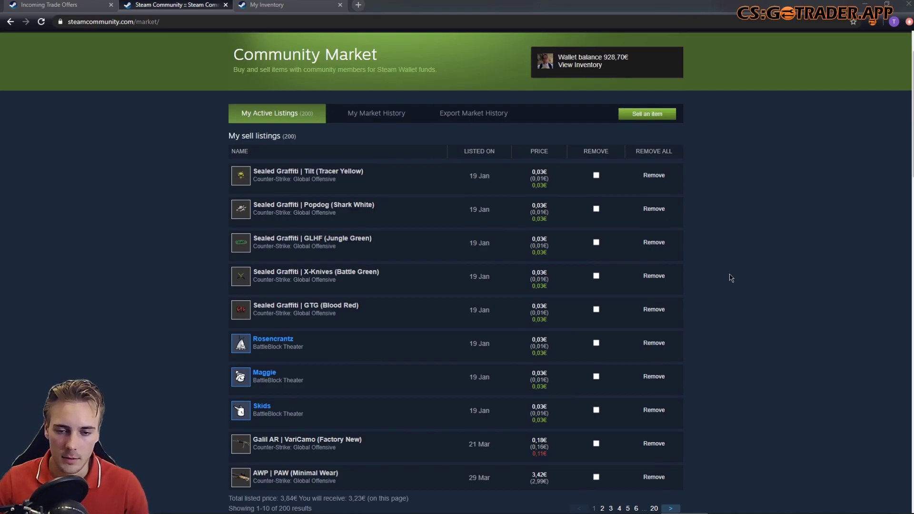
pyautogui.scroll(-4, 757, 288)
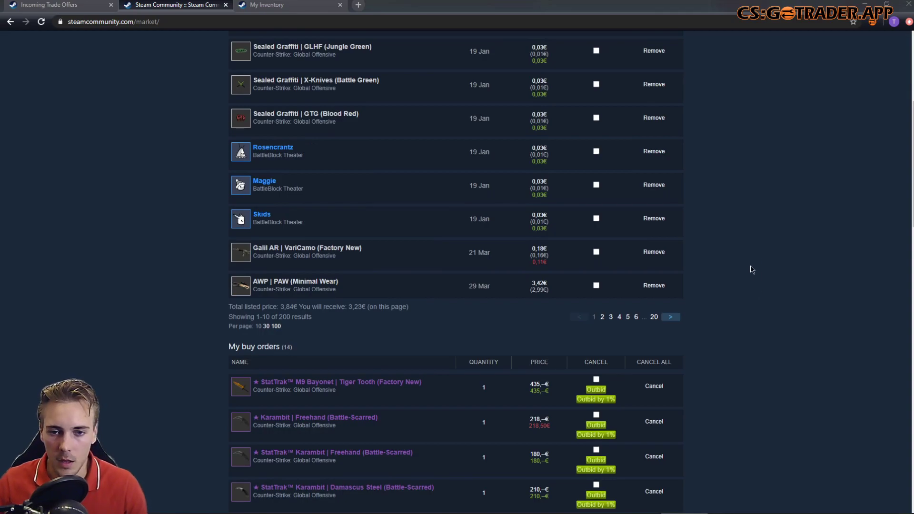
pyautogui.scroll(5, 752, 269)
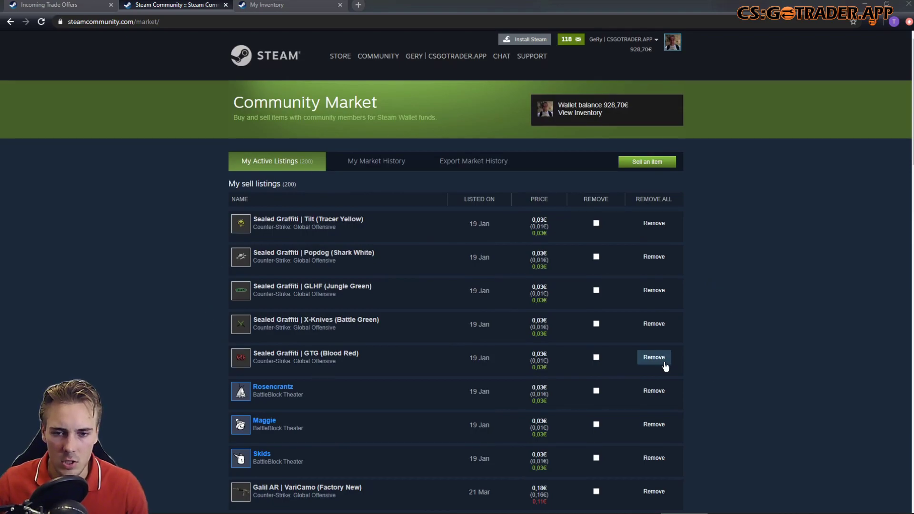
pyautogui.scroll(-2, 663, 367)
pyautogui.scroll(-4, 663, 367)
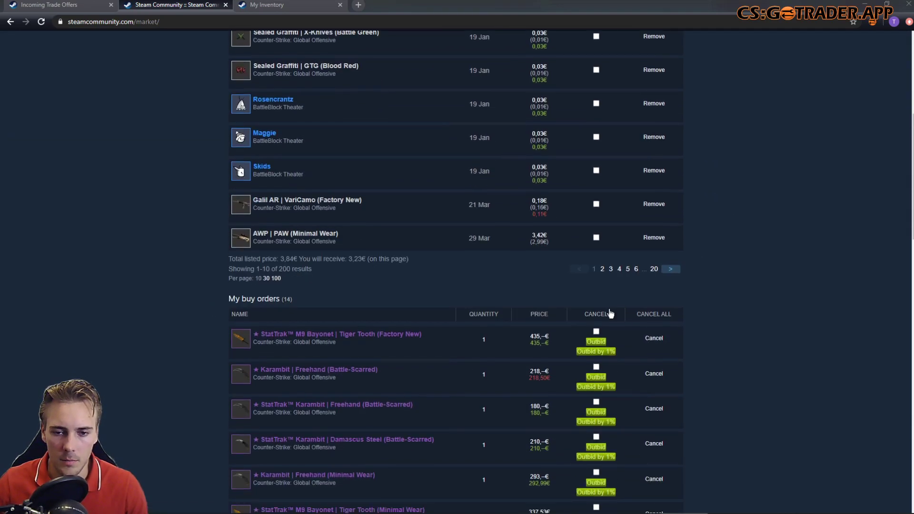
# Bring the Karambit | Freehand (Battle-Scarred) buy order's 'Outbid by 1%' option (218€) into view.
pyautogui.scroll(-2, 555, 300)
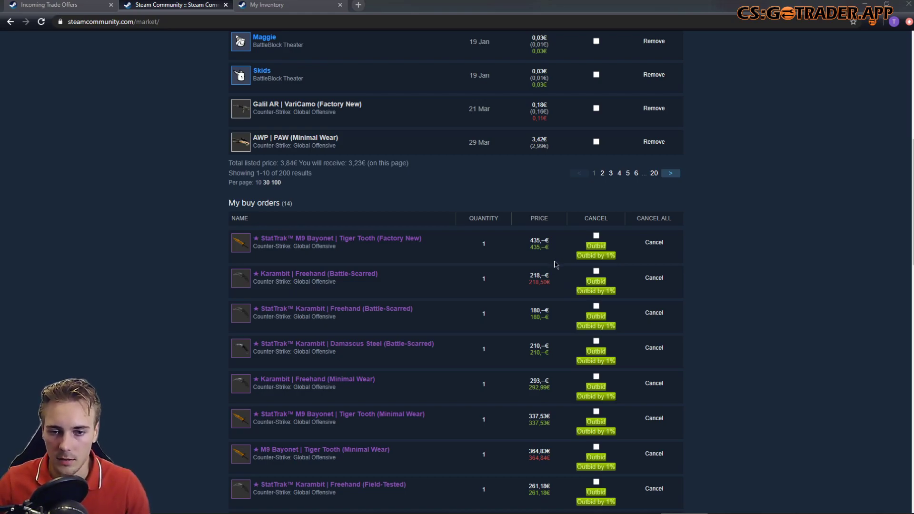
pyautogui.scroll(-2, 554, 265)
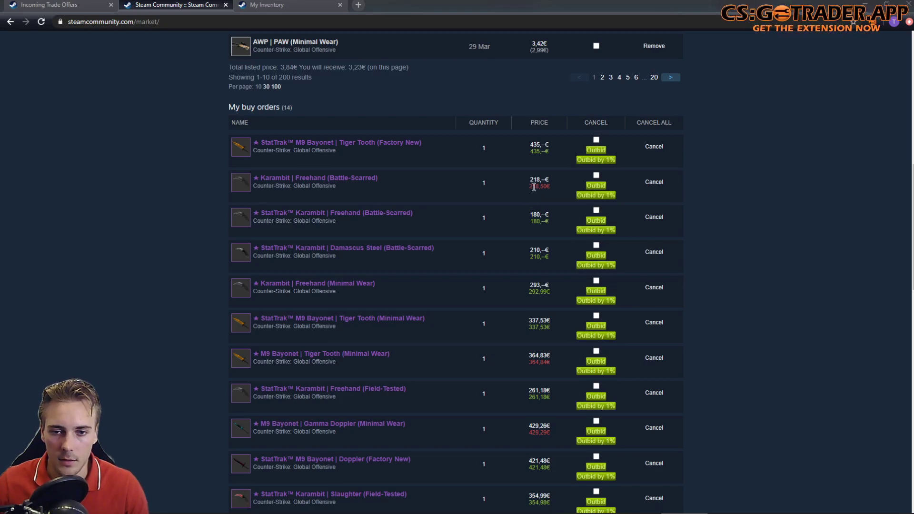
pyautogui.moveTo(534, 187)
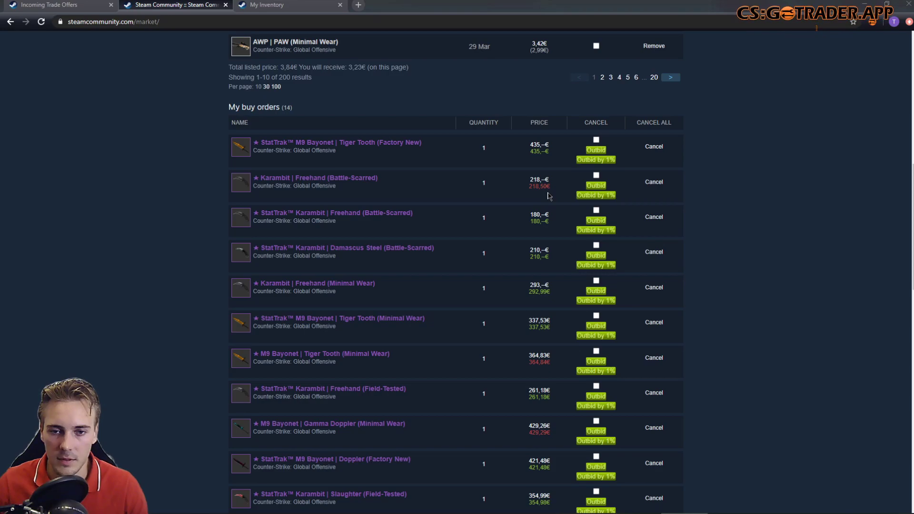
pyautogui.click(592, 197)
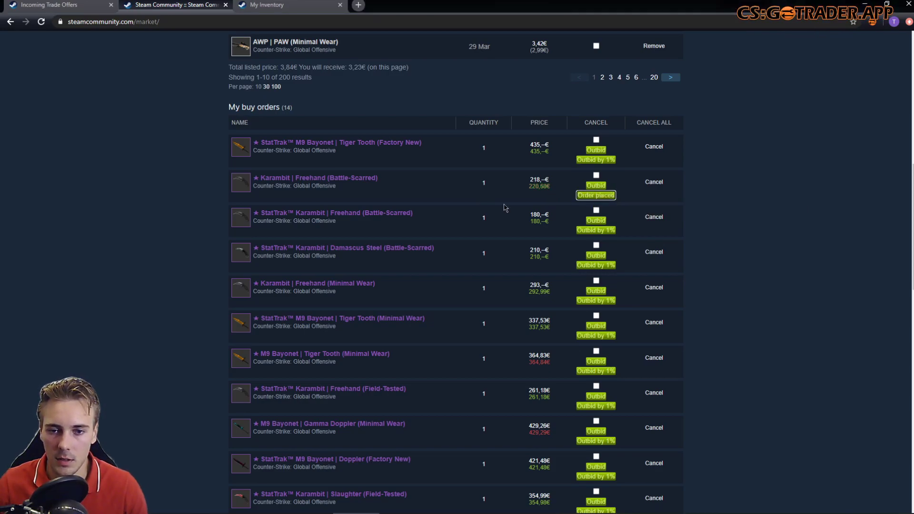
pyautogui.moveTo(542, 187); pyautogui.dragTo(524, 189)
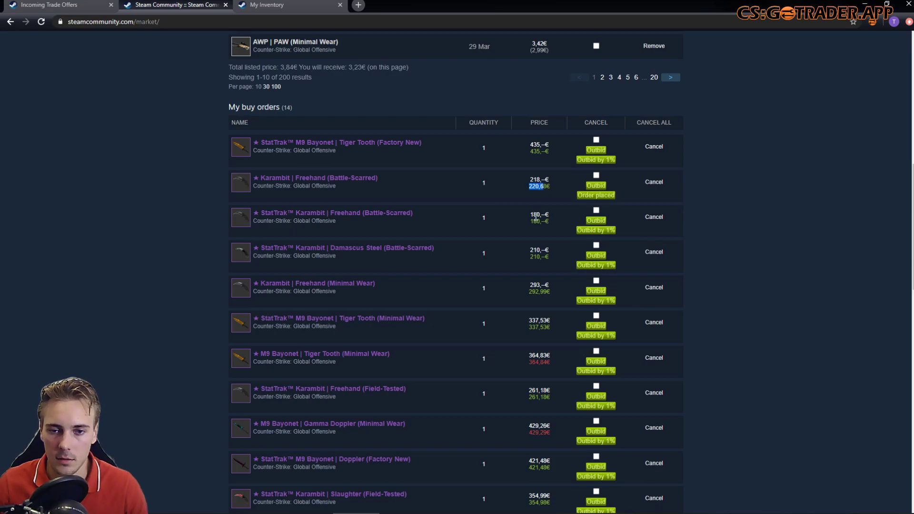
pyautogui.middleClick(357, 178)
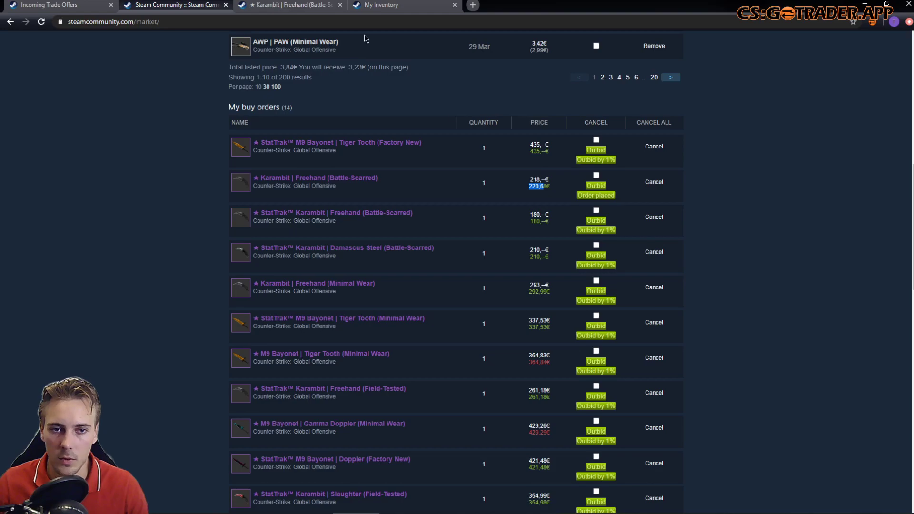
pyautogui.click(310, 4)
pyautogui.scroll(-3, 460, 262)
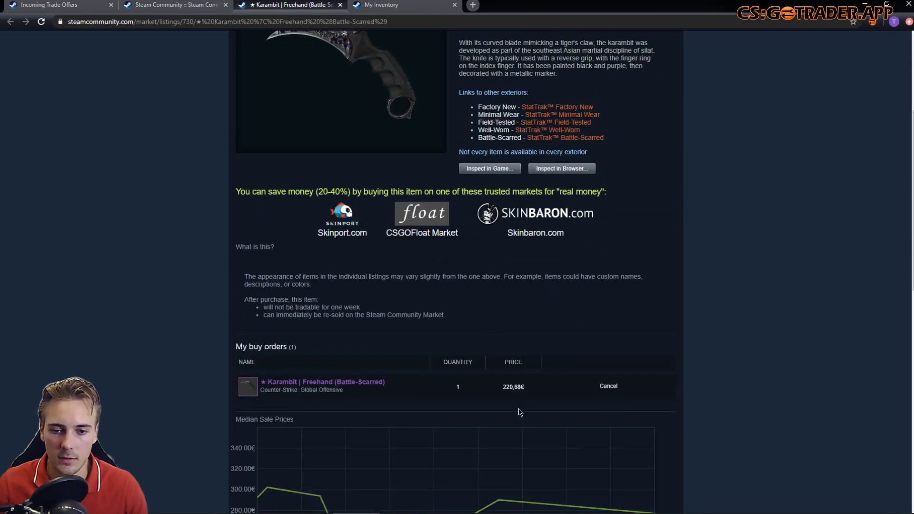
pyautogui.middleClick(263, 2)
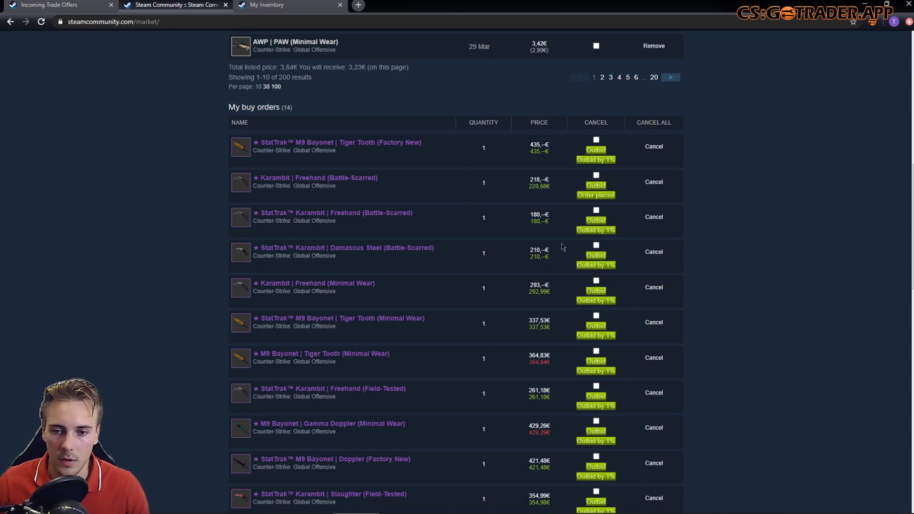
pyautogui.scroll(-5, 600, 273)
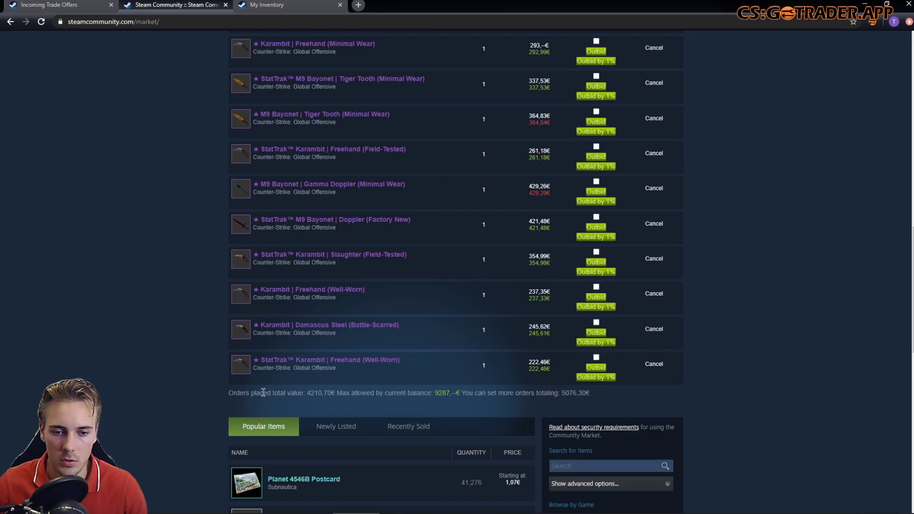
pyautogui.moveTo(264, 393); pyautogui.dragTo(367, 393)
pyautogui.click(367, 393)
pyautogui.moveTo(434, 393); pyautogui.dragTo(465, 405)
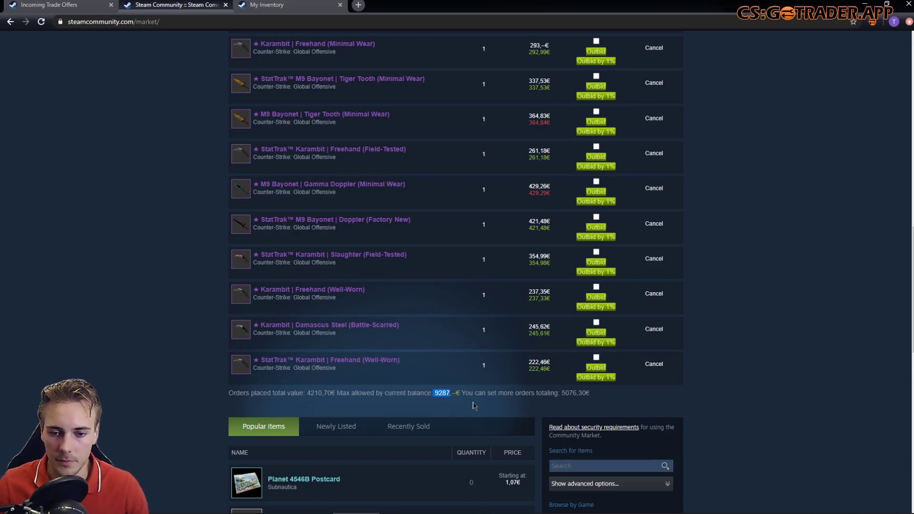
pyautogui.moveTo(466, 393)
pyautogui.mouseDown()
pyautogui.moveTo(484, 394)
pyautogui.moveTo(450, 393)
pyautogui.mouseUp()
pyautogui.click(567, 394)
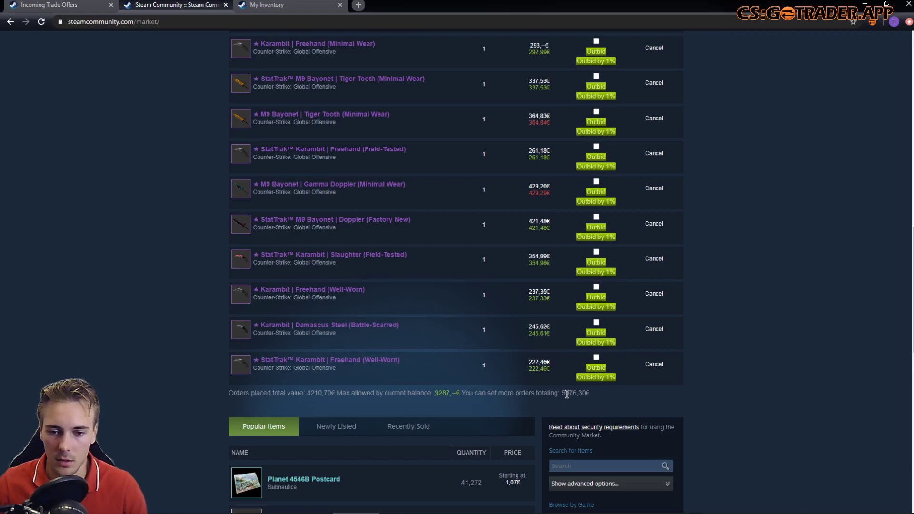
pyautogui.moveTo(567, 393); pyautogui.dragTo(587, 406)
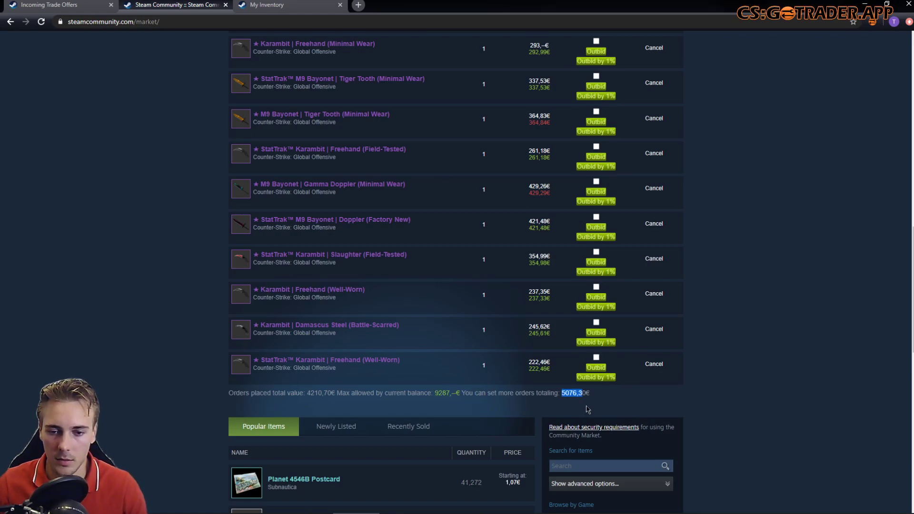
pyautogui.click(727, 424)
pyautogui.scroll(20, 738, 409)
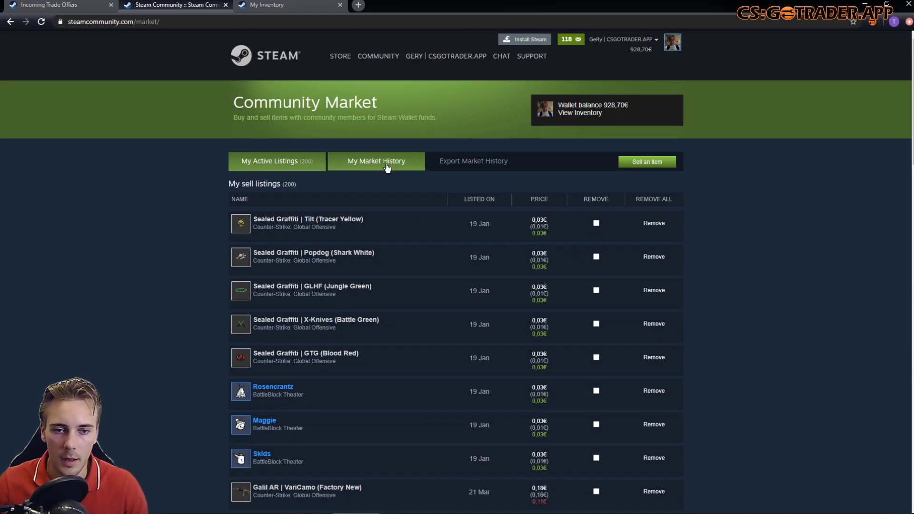
# Switch to My Market History and briefly preview the StatTrak™ P250 | Inferno listing in a new tab.
pyautogui.click(386, 168)
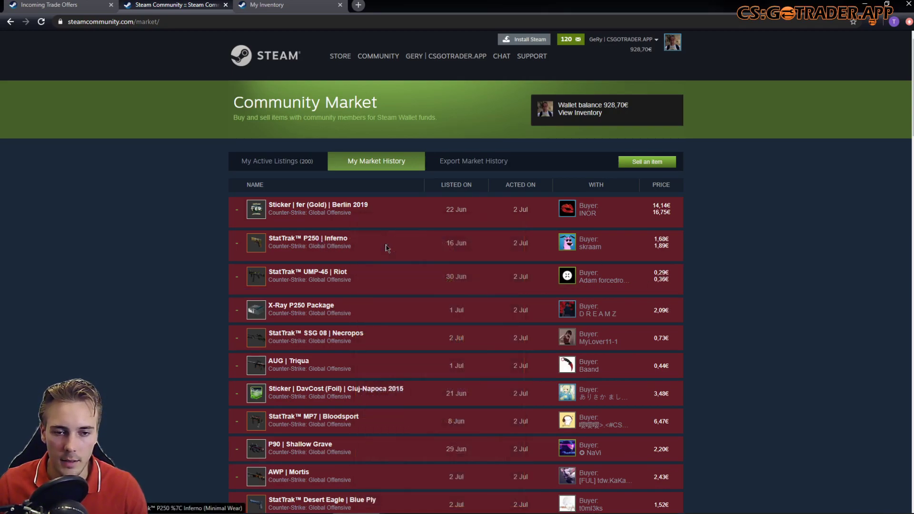
pyautogui.middleClick(331, 242)
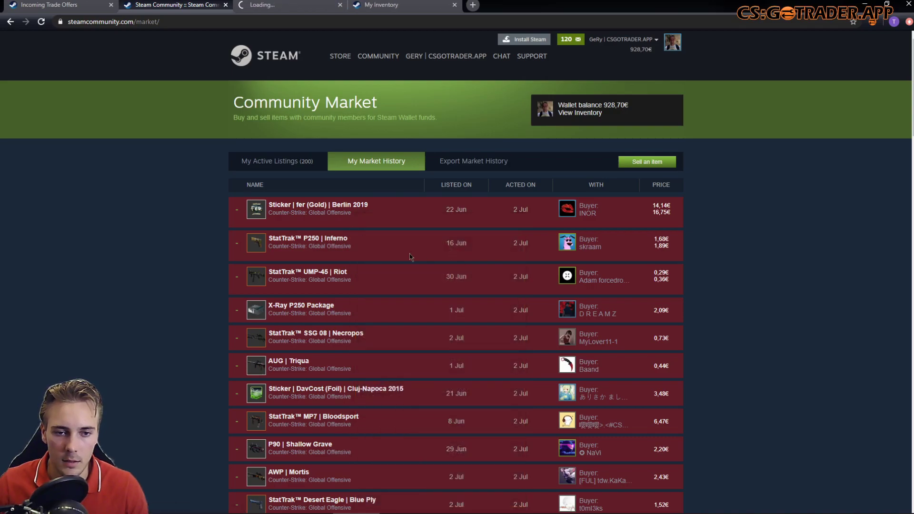
pyautogui.click(288, 6)
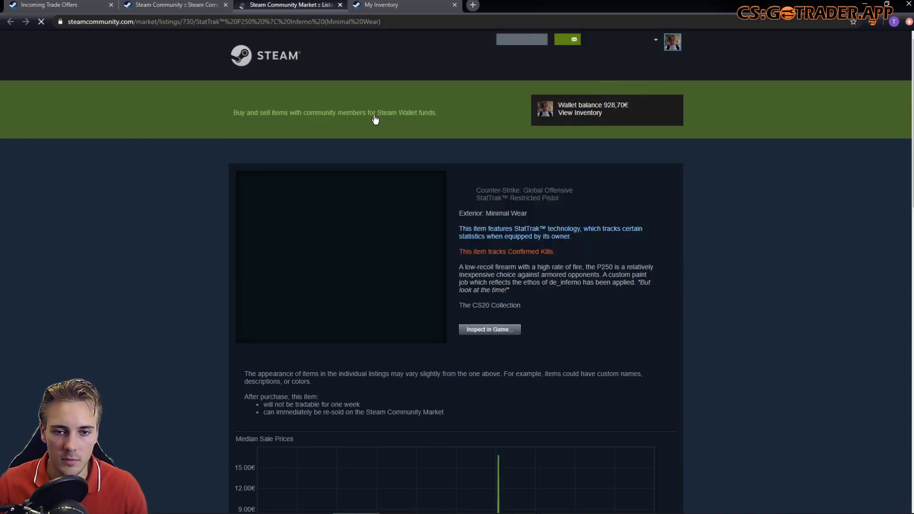
pyautogui.click(340, 5)
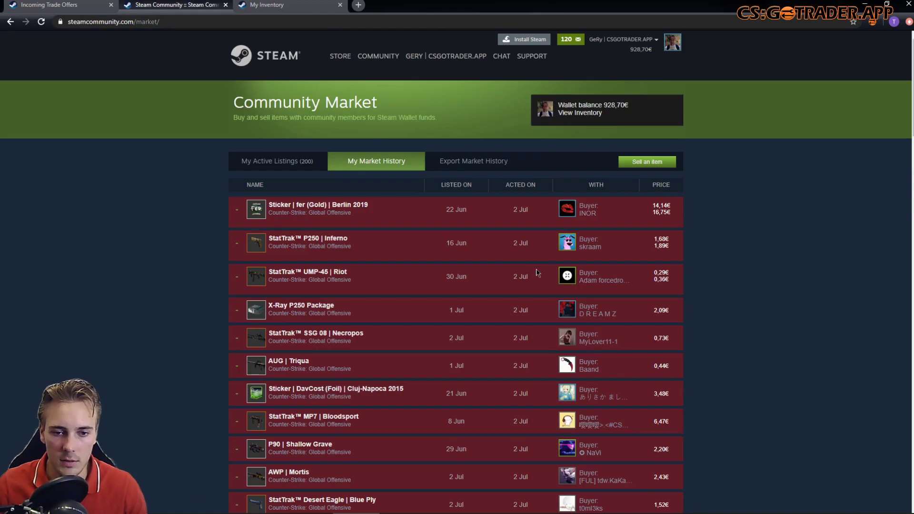
# Browse the market history of items sold on 2 Jul and newly created listings.
pyautogui.scroll(-7, 537, 273)
pyautogui.scroll(-6, 537, 301)
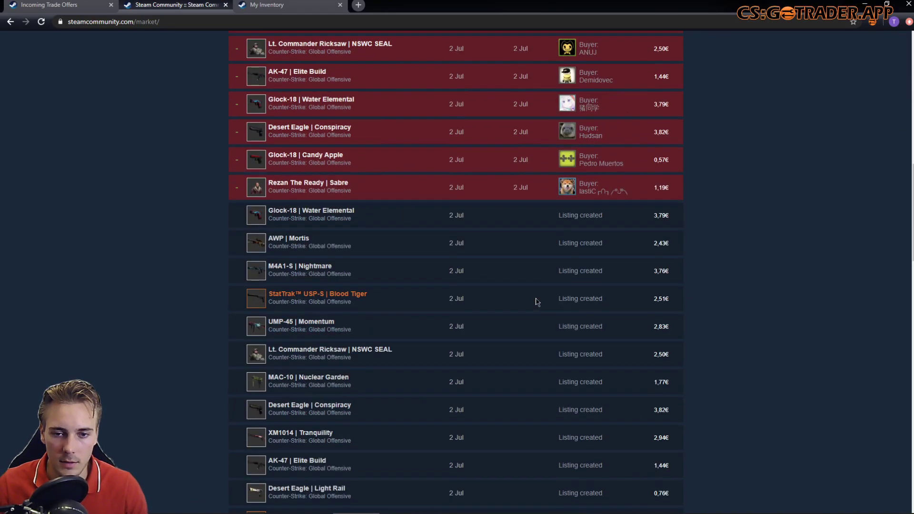
pyautogui.scroll(7, 532, 312)
pyautogui.scroll(5, 524, 287)
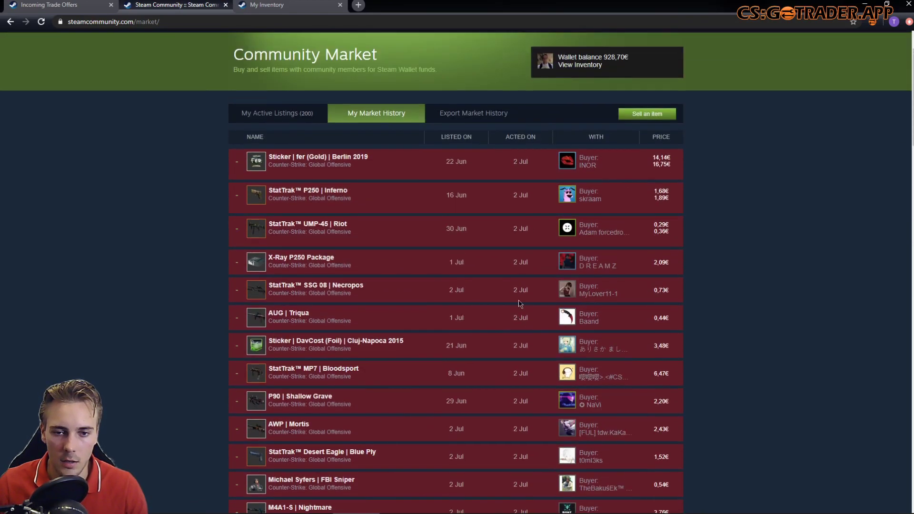
pyautogui.scroll(-20, 496, 348)
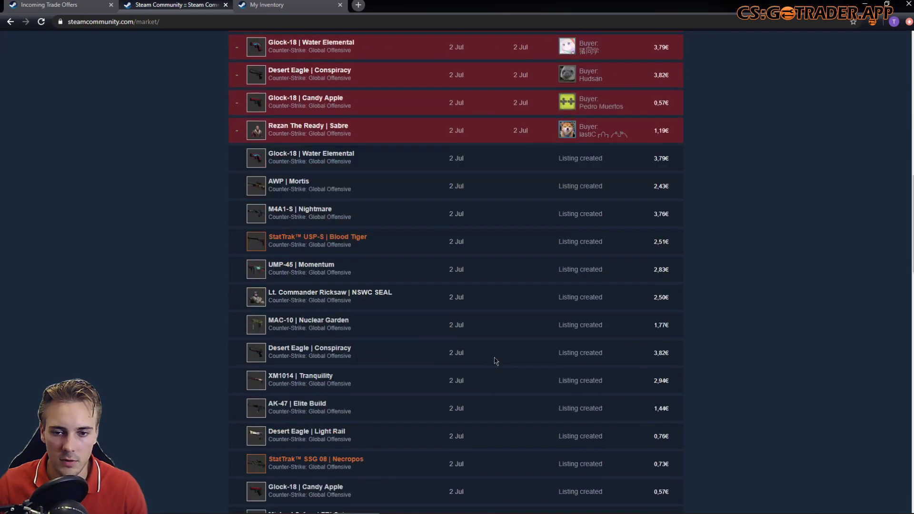
pyautogui.scroll(7, 561, 374)
pyautogui.scroll(11, 560, 374)
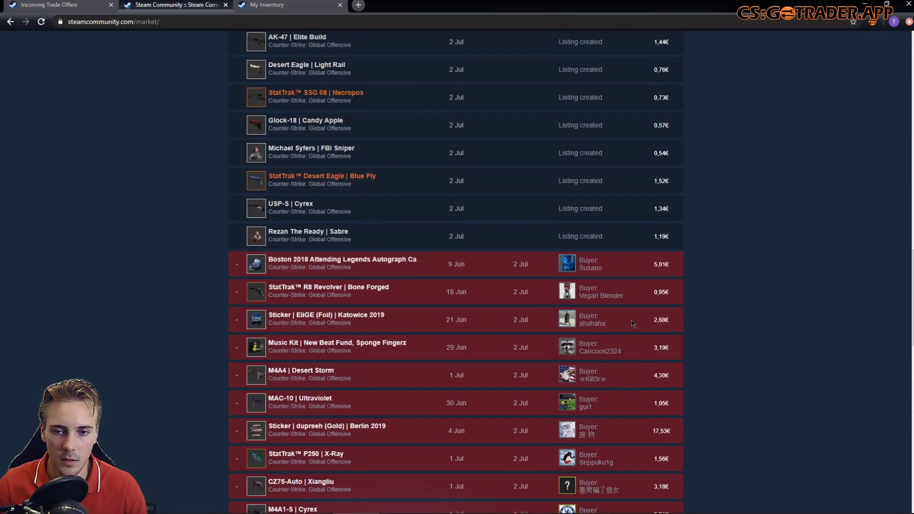
# Open the CSGO Trader options' Market section and keep market history events to show at 50.
pyautogui.click(872, 21)
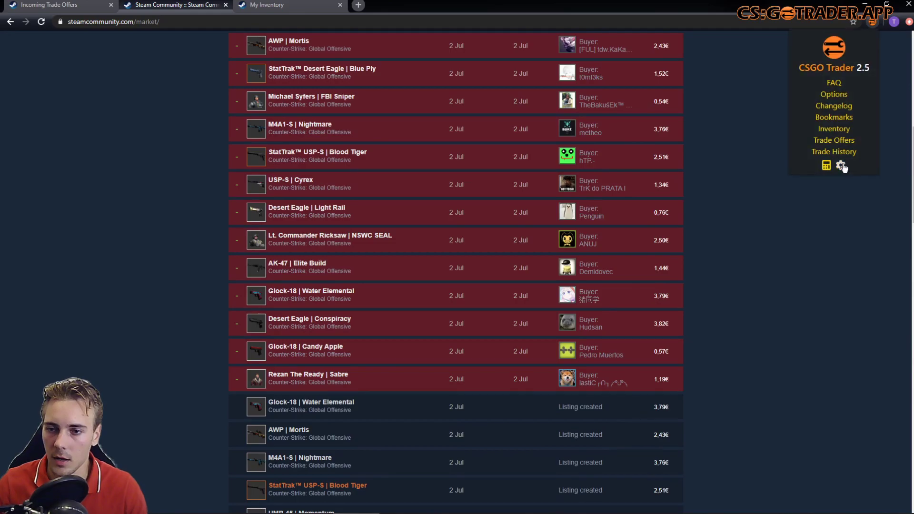
pyautogui.click(856, 94)
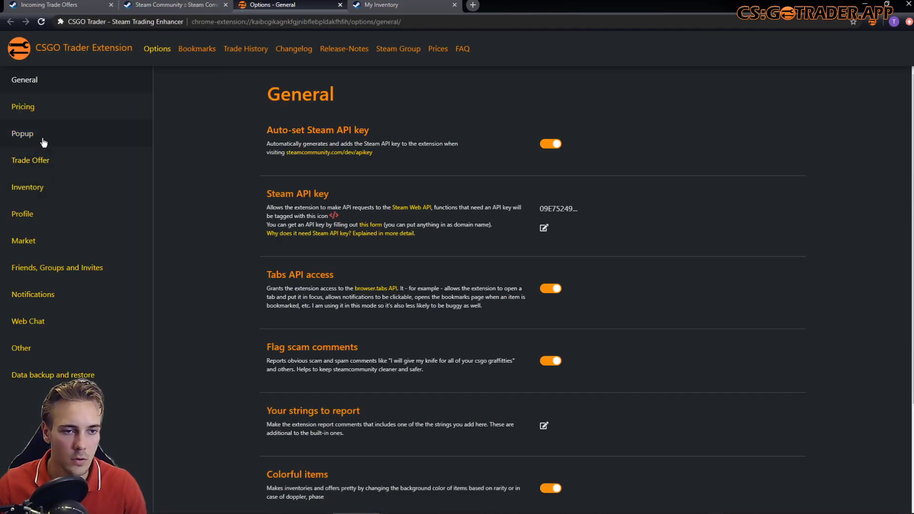
pyautogui.click(55, 241)
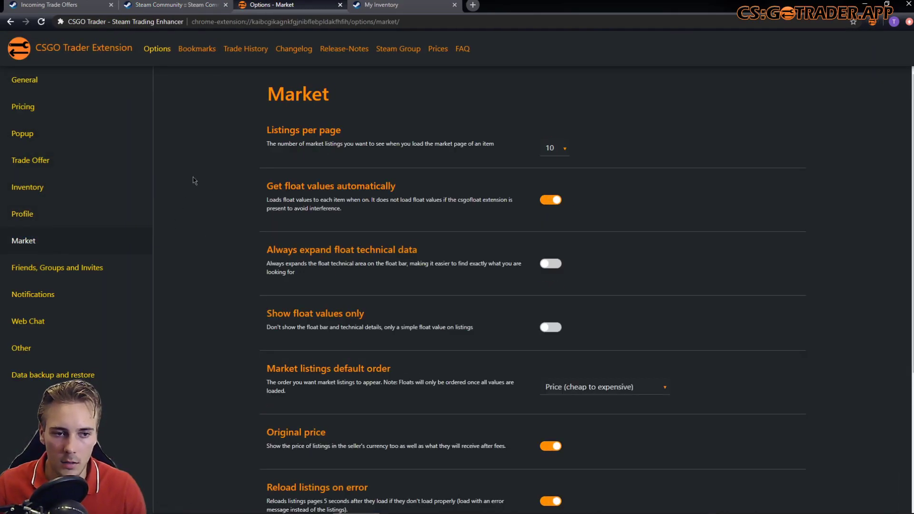
pyautogui.scroll(-4, 290, 314)
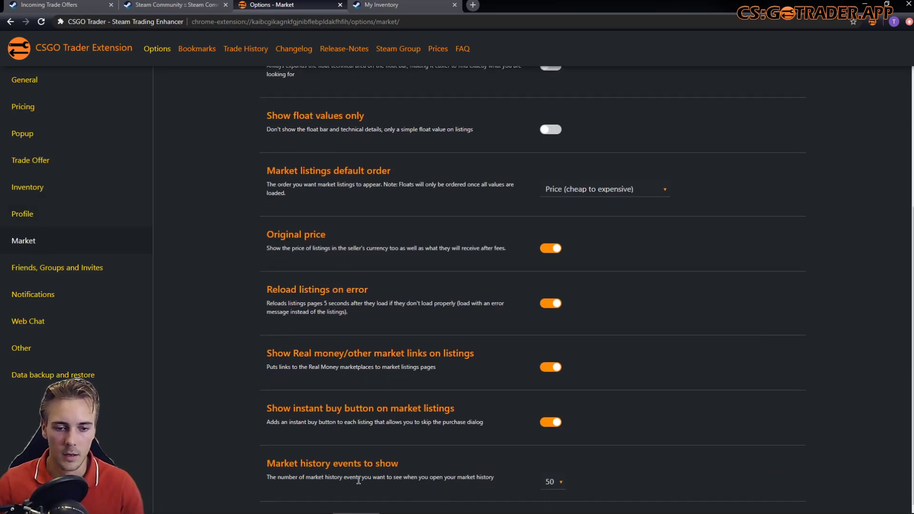
pyautogui.click(552, 482)
pyautogui.click(550, 467)
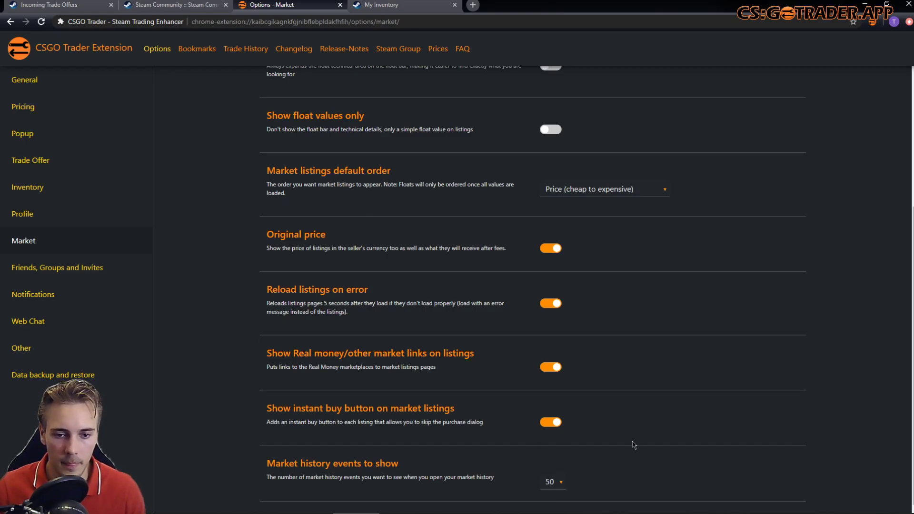
# Back in the market history, open the Glock-18 | Water Elemental listing in a new tab and switch to it.
pyautogui.click(183, 4)
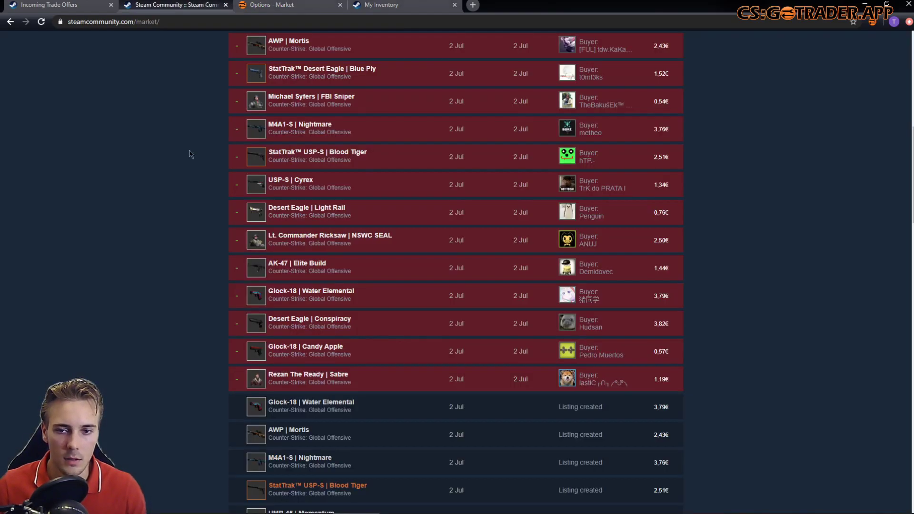
pyautogui.scroll(10, 191, 154)
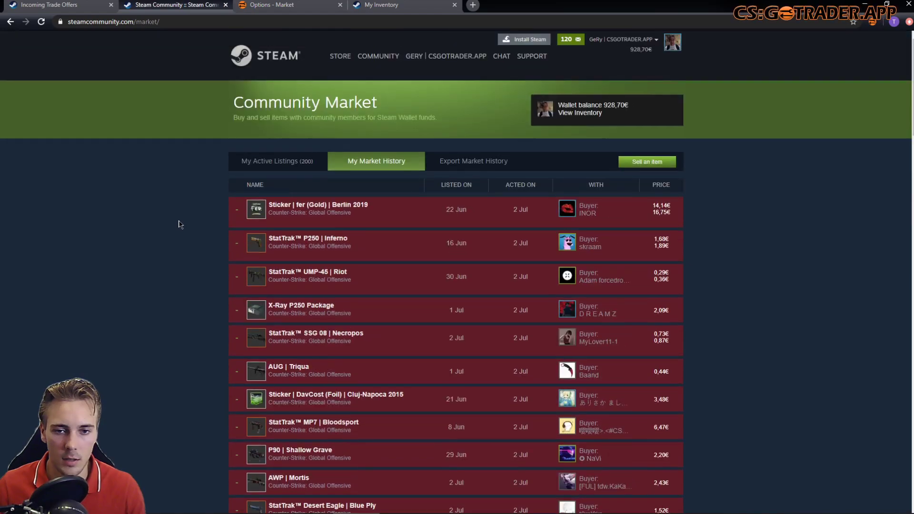
pyautogui.scroll(-15, 180, 224)
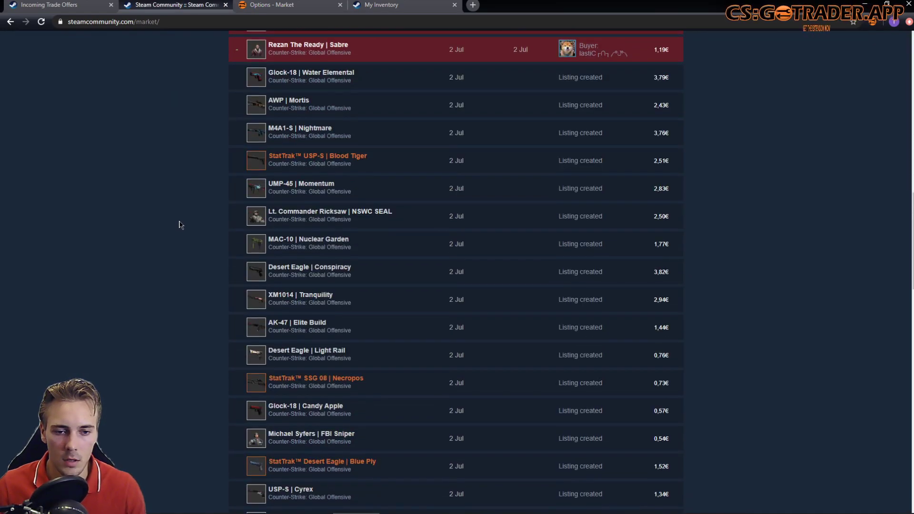
pyautogui.scroll(-7, 180, 224)
pyautogui.scroll(-9, 180, 225)
pyautogui.scroll(10, 232, 208)
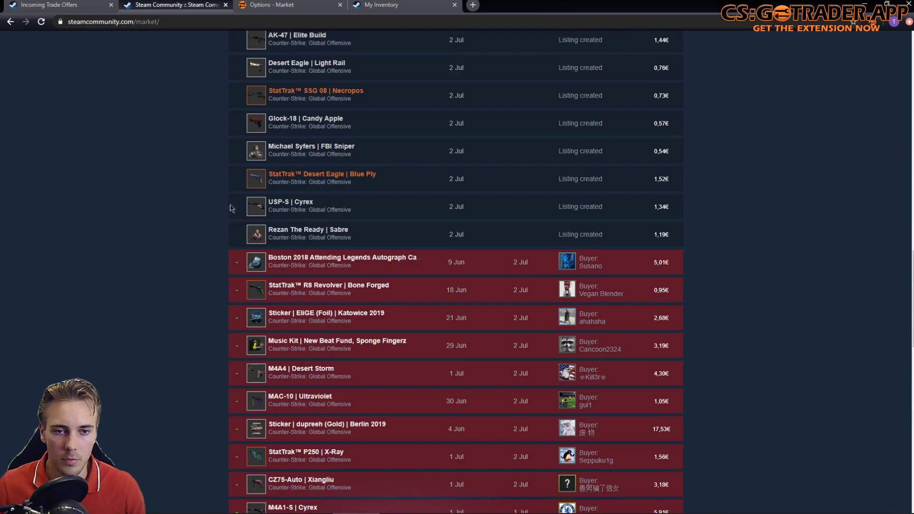
pyautogui.scroll(1, 286, 190)
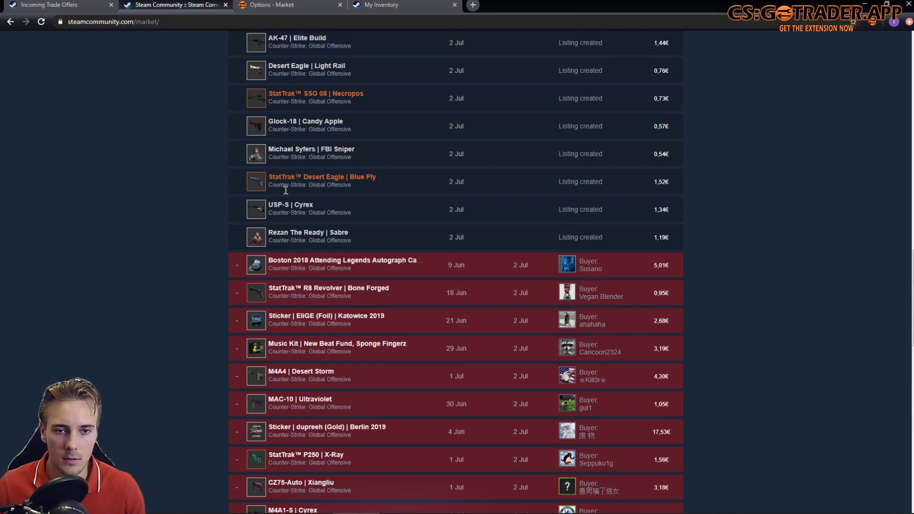
pyautogui.scroll(11, 286, 190)
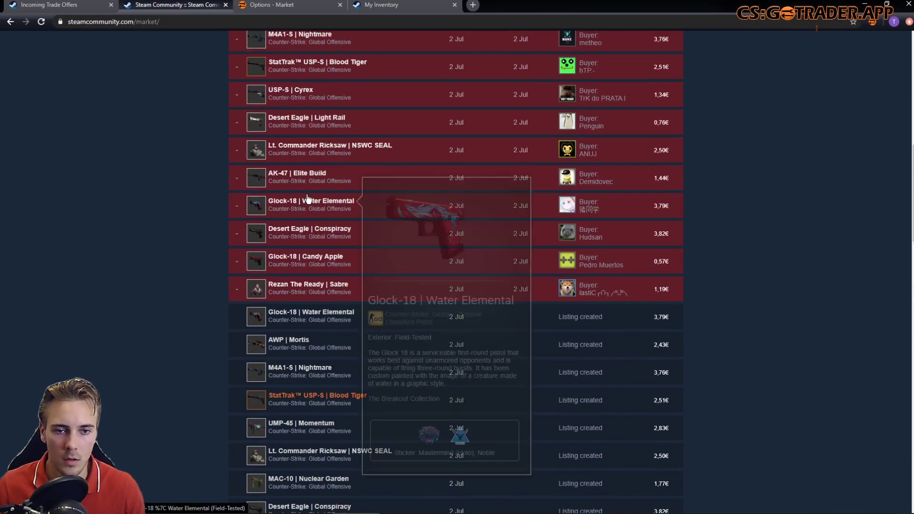
pyautogui.middleClick(307, 201)
pyautogui.hotkey('ctrl', 'Tab')
pyautogui.hotkey('ctrl', 'Tab')
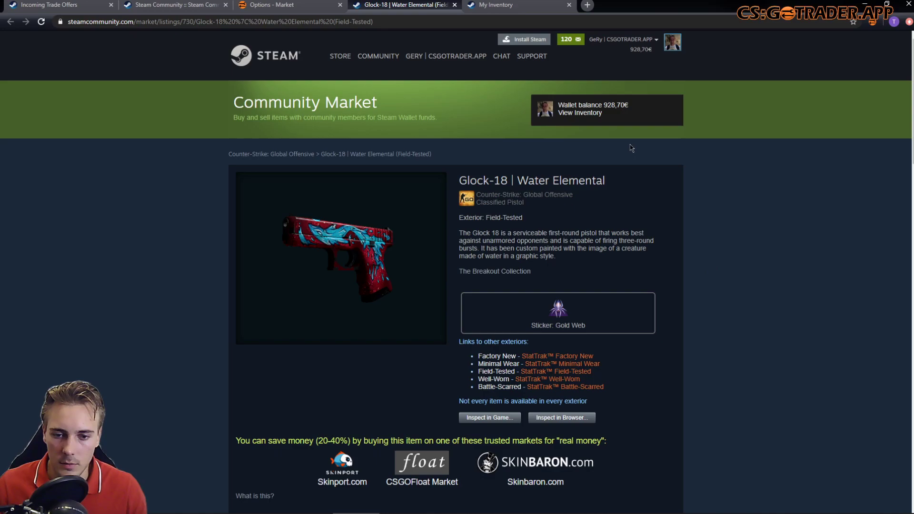
# Quick-place a Glock-18 | Water Elemental buy order just above the highest request.
pyautogui.scroll(-1, 624, 215)
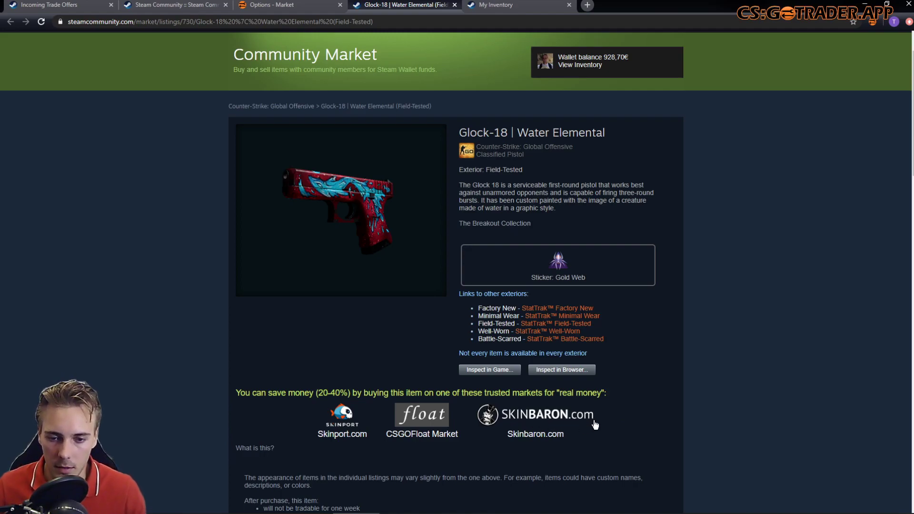
pyautogui.scroll(-4, 578, 352)
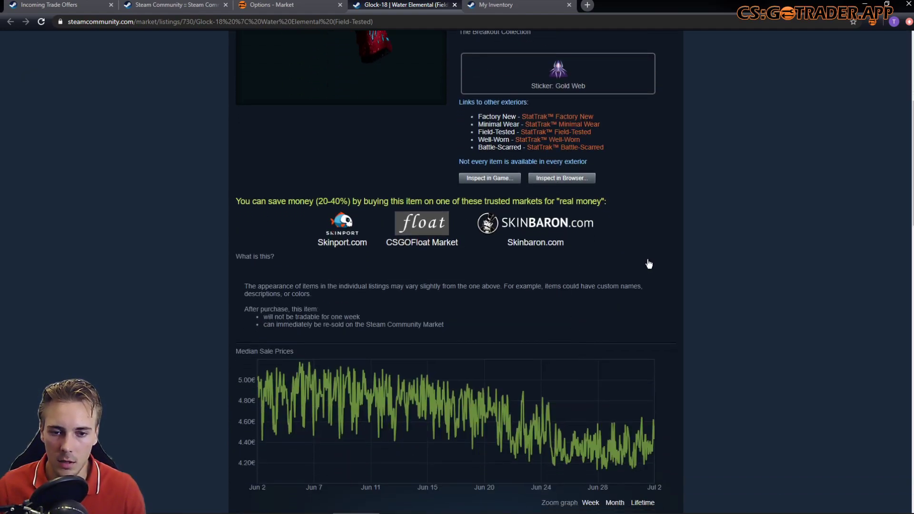
pyautogui.scroll(-5, 649, 264)
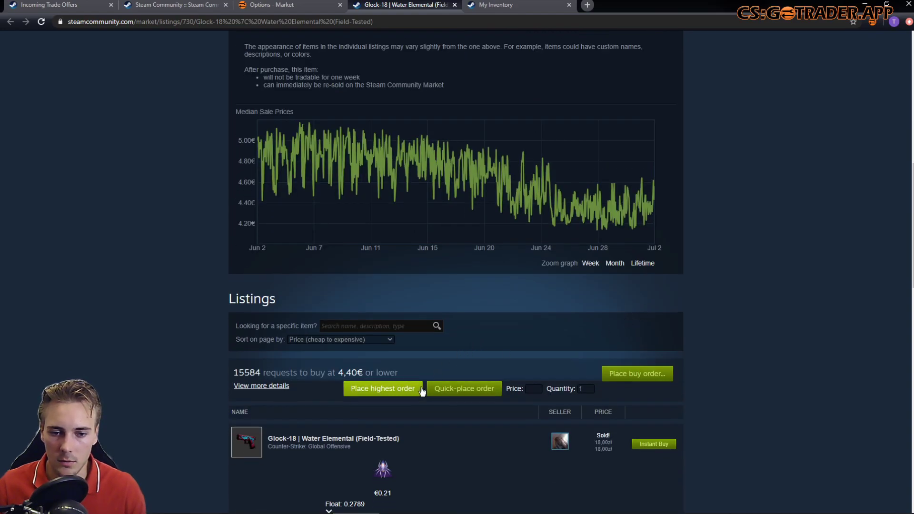
pyautogui.click(469, 395)
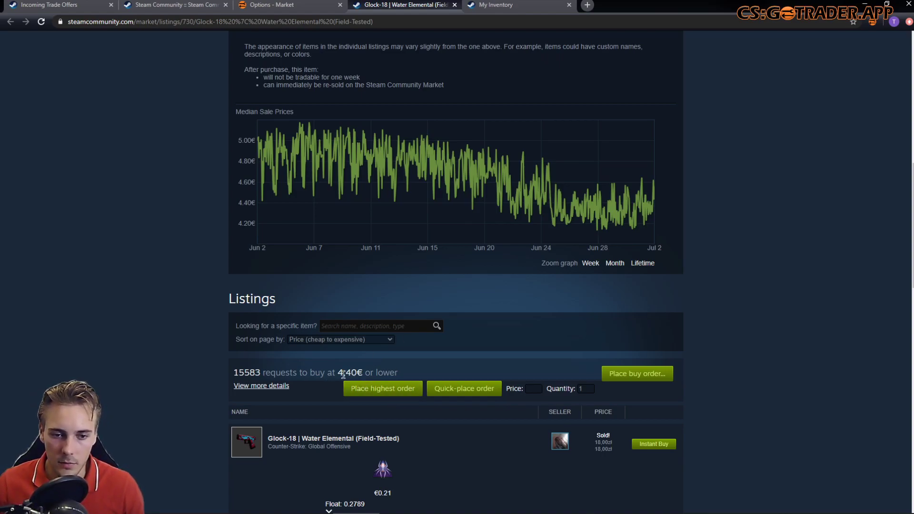
# Reload the listing to confirm the new 4,41€ buy order above the 4,40€ request.
pyautogui.moveTo(336, 373); pyautogui.dragTo(356, 371)
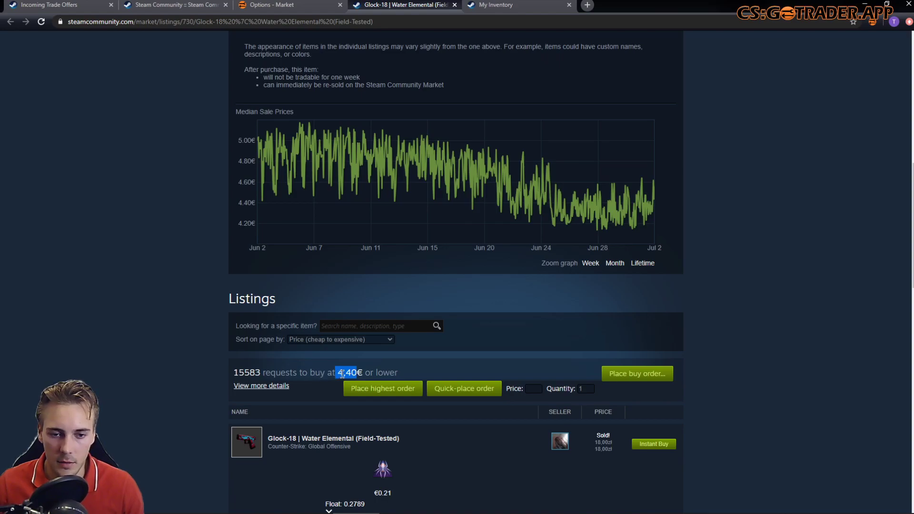
pyautogui.click(343, 374)
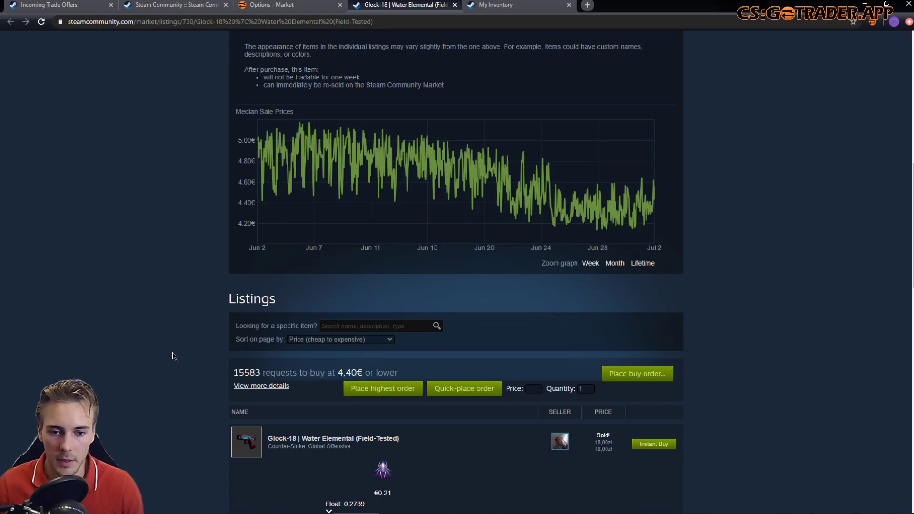
pyautogui.press('F5')
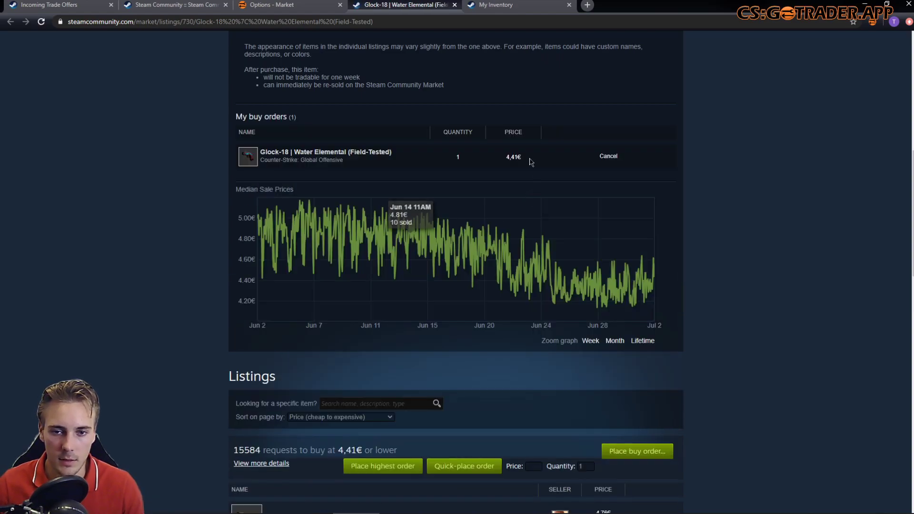
pyautogui.moveTo(515, 157); pyautogui.dragTo(529, 163)
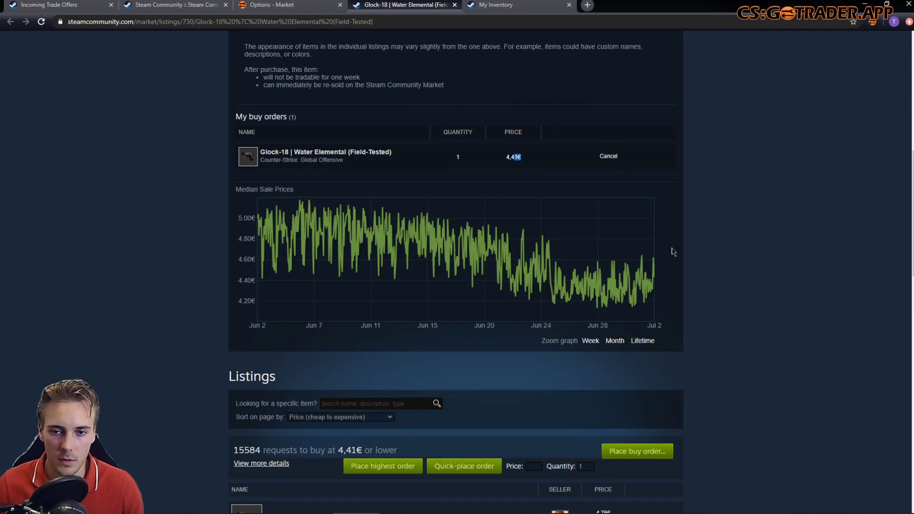
pyautogui.press('F5')
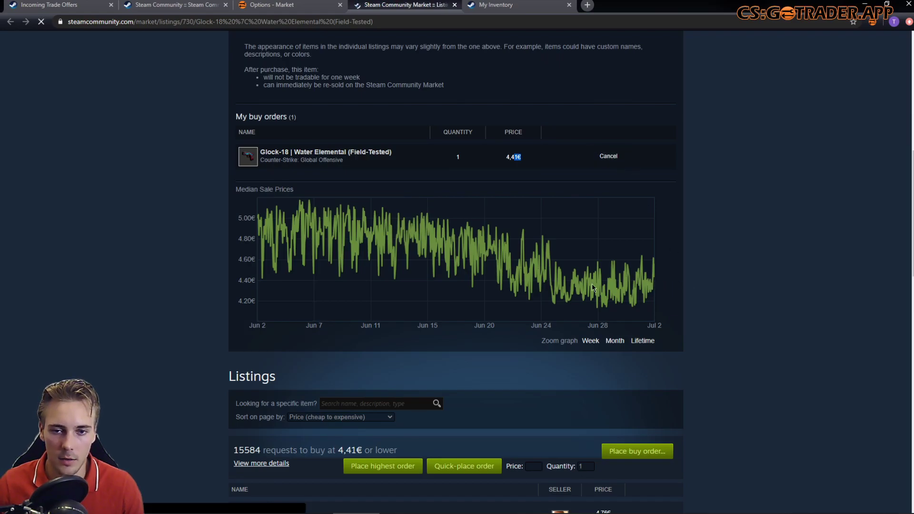
pyautogui.scroll(-4, 542, 339)
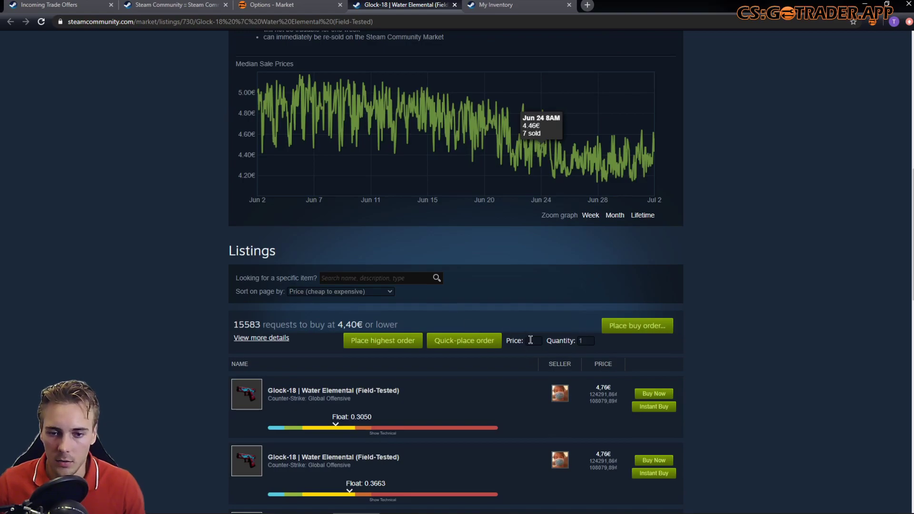
# Place a custom Glock-18 | Water Elemental buy order at a price of 4,30€.
pyautogui.click(532, 341)
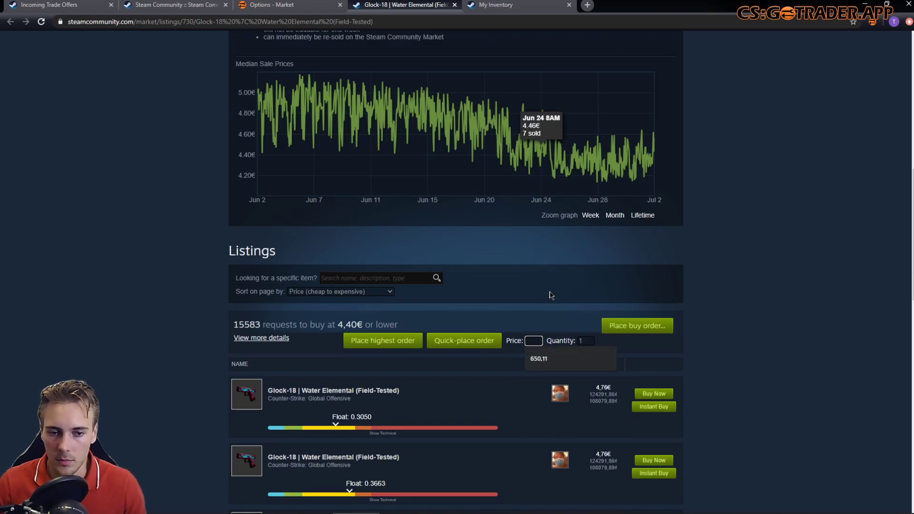
pyautogui.write('4.3')
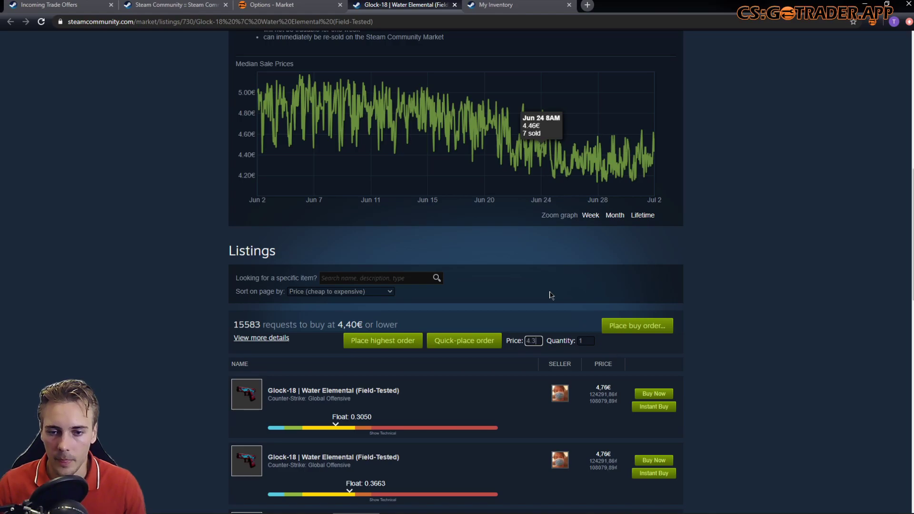
pyautogui.click(449, 345)
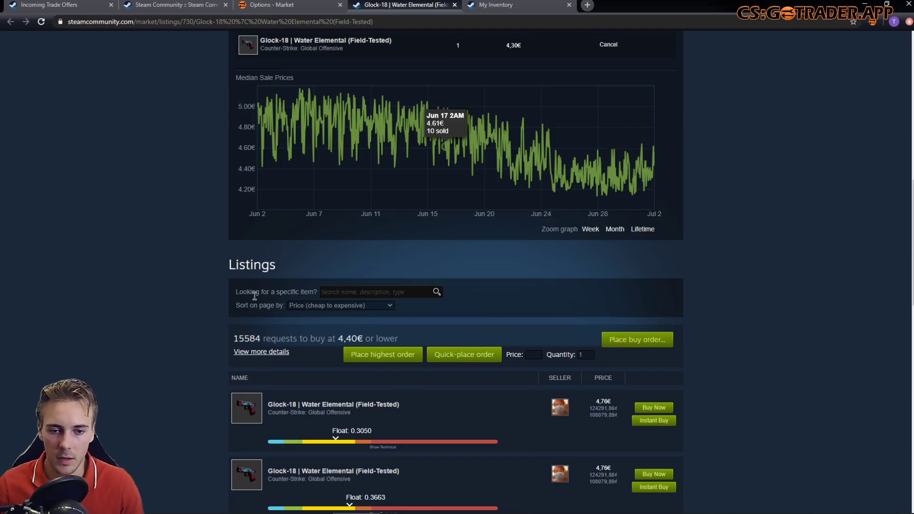
# Cancel the 4,30€ buy order from My buy orders.
pyautogui.scroll(4, 534, 377)
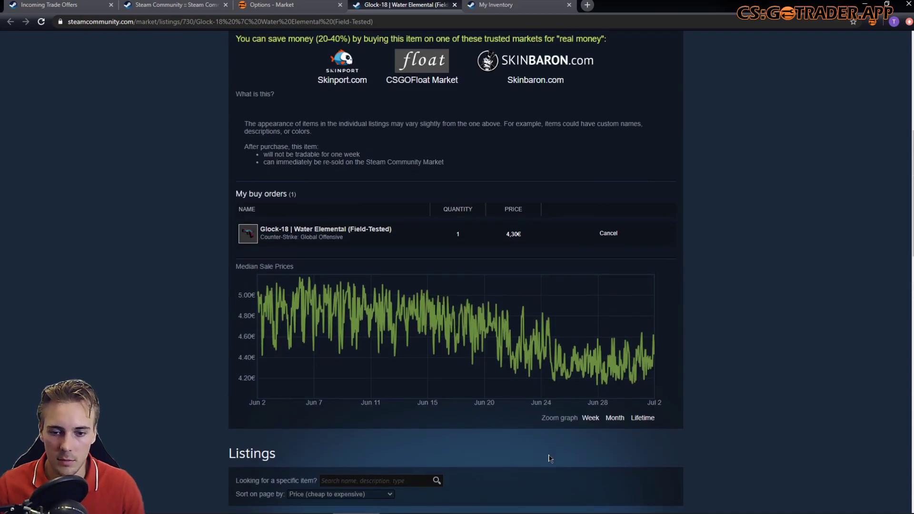
pyautogui.scroll(-3, 543, 428)
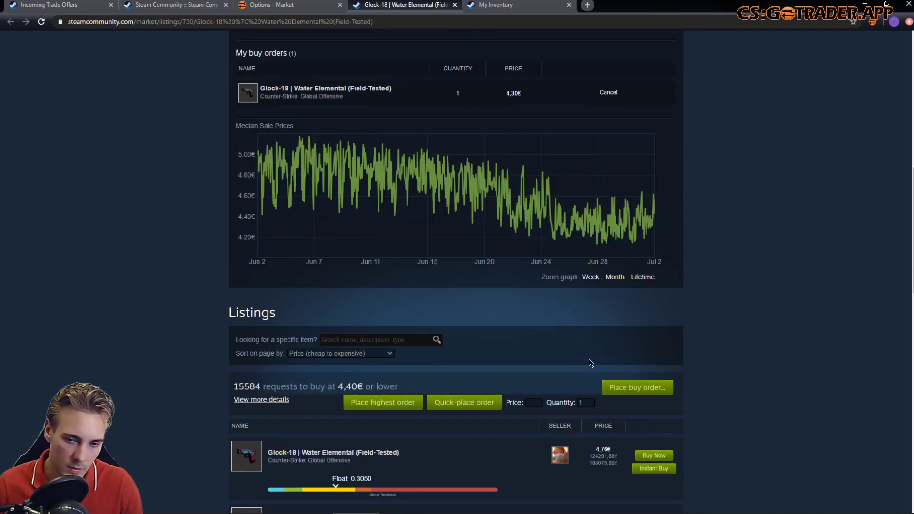
pyautogui.scroll(-8, 591, 364)
pyautogui.scroll(15, 545, 272)
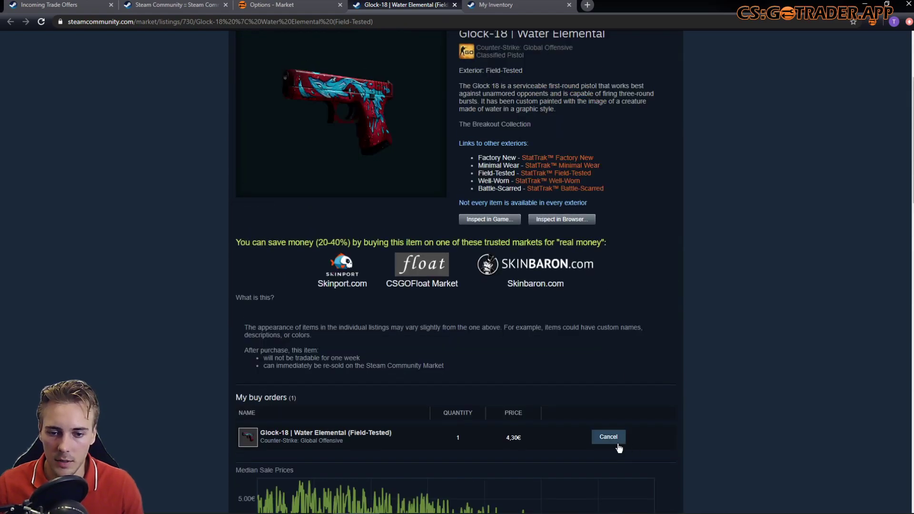
pyautogui.click(609, 437)
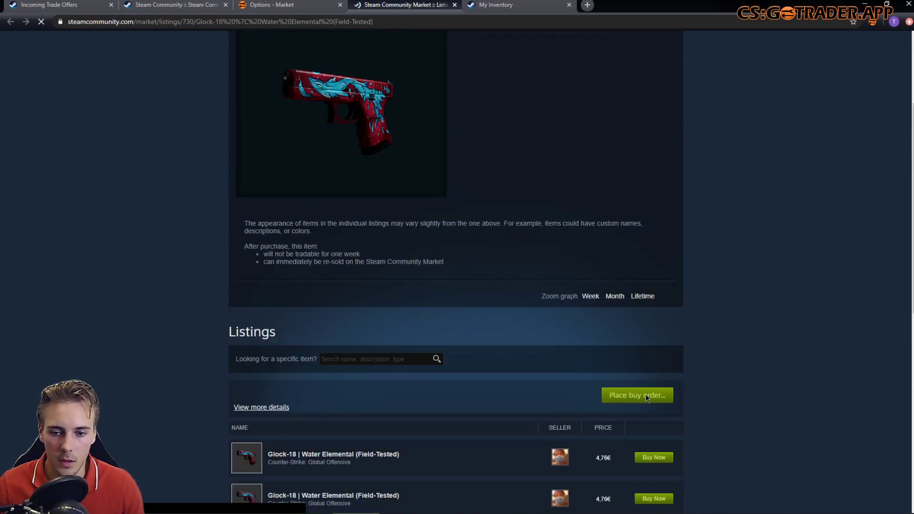
# Review the Glock-18 listings' Instant Buy buttons, then return to the CSGO Trader Market options.
pyautogui.scroll(-7, 686, 382)
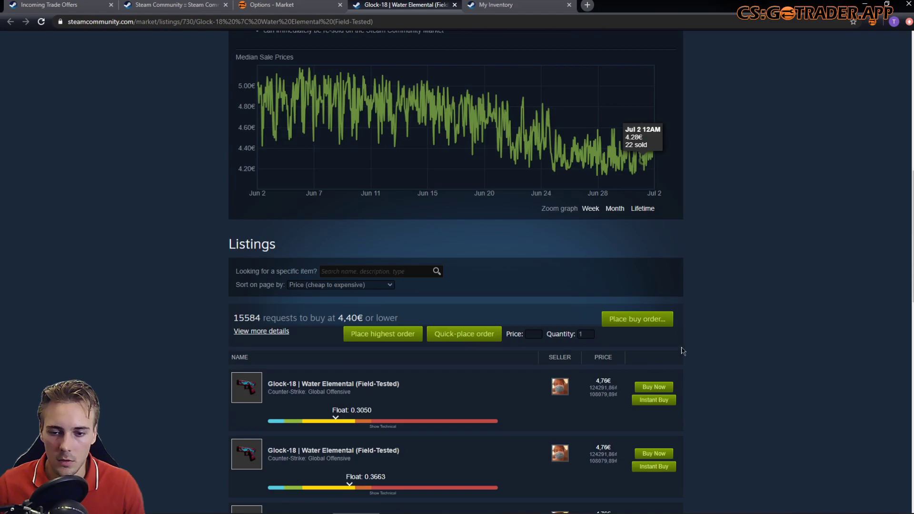
pyautogui.scroll(-5, 683, 351)
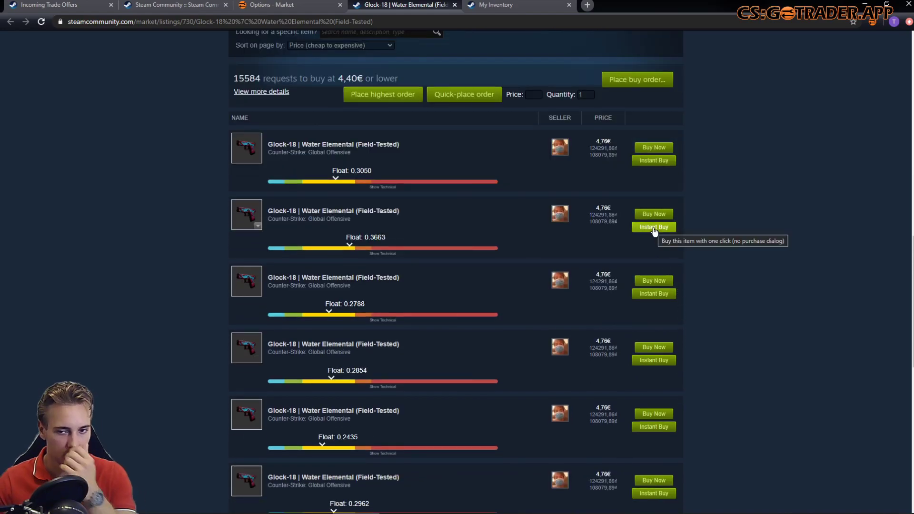
pyautogui.scroll(2, 656, 260)
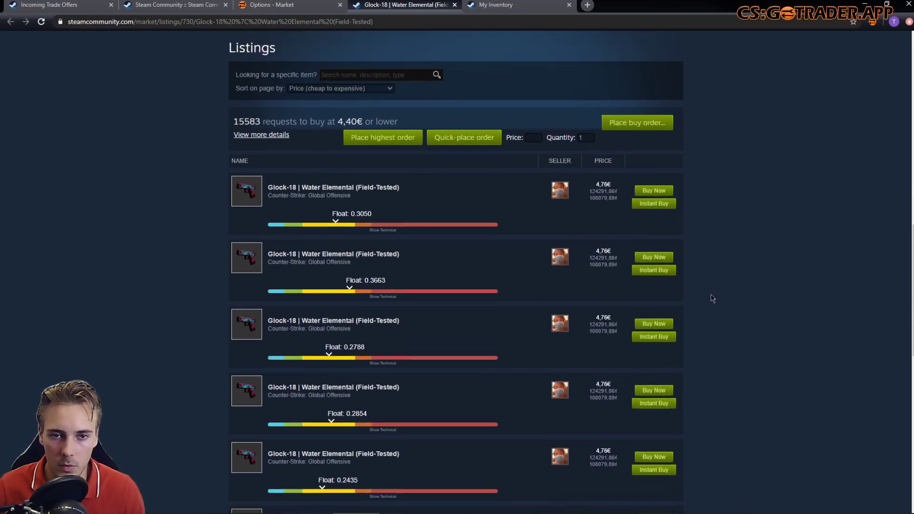
pyautogui.scroll(2, 662, 281)
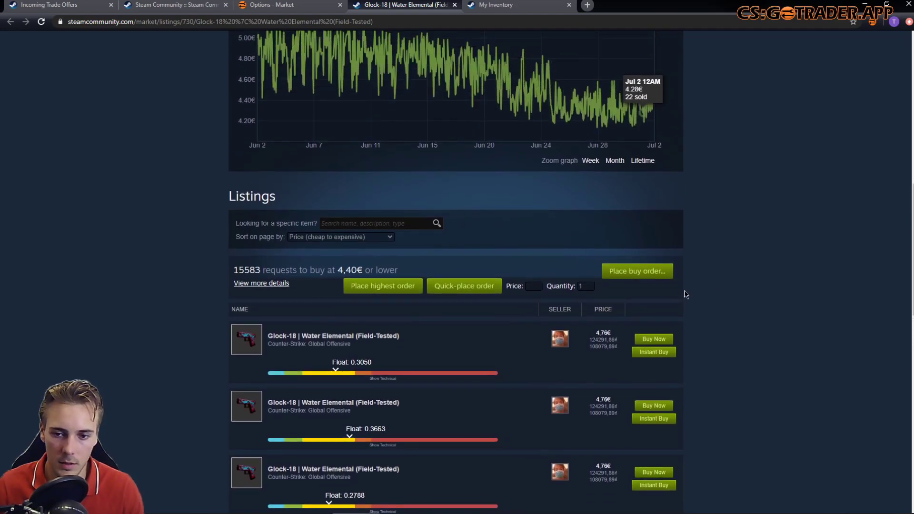
pyautogui.scroll(-2, 657, 281)
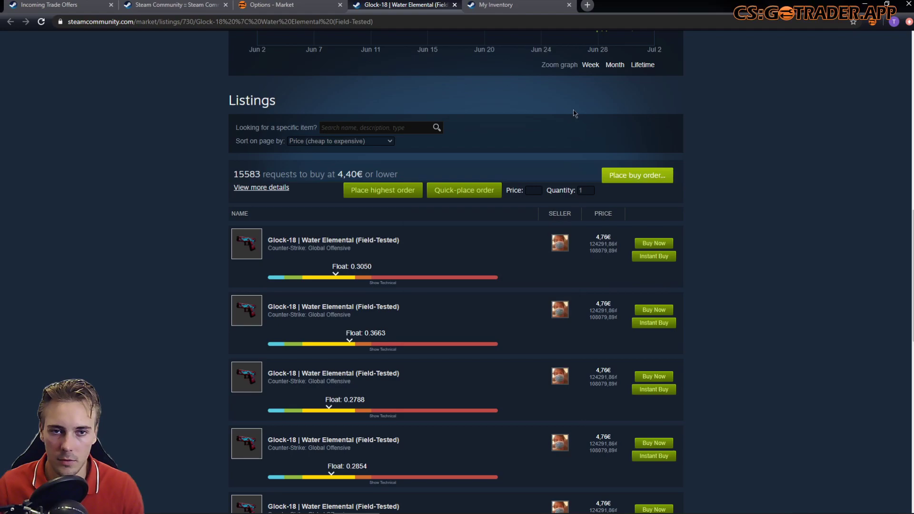
pyautogui.hotkey('ctrl', 'shift', 'Tab')
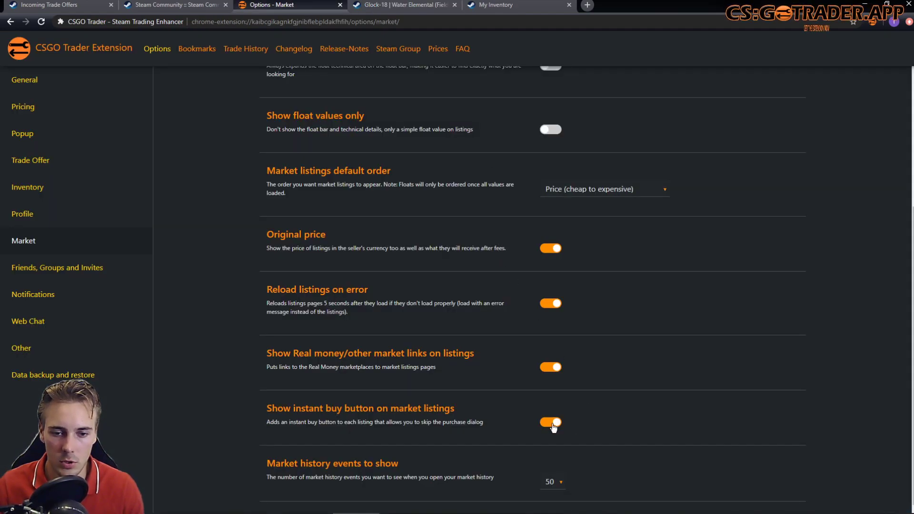
pyautogui.moveTo(369, 408); pyautogui.dragTo(481, 410)
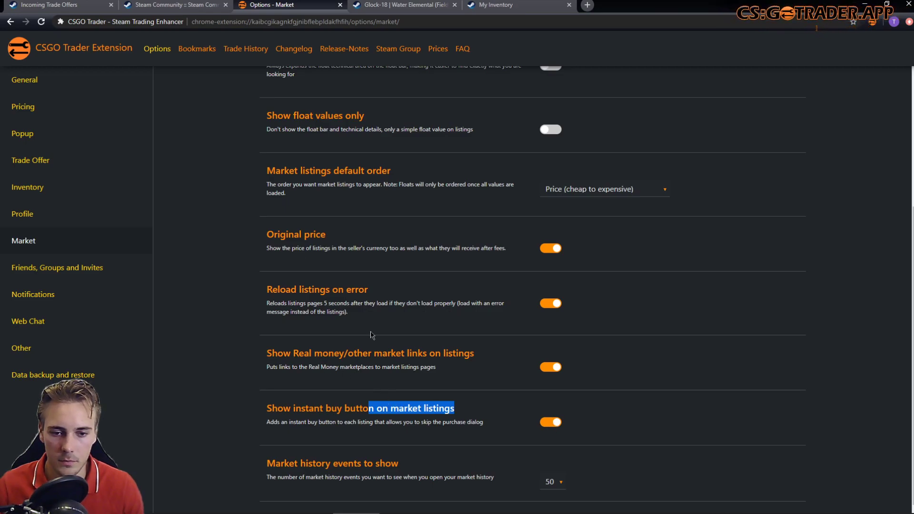
pyautogui.scroll(4, 396, 324)
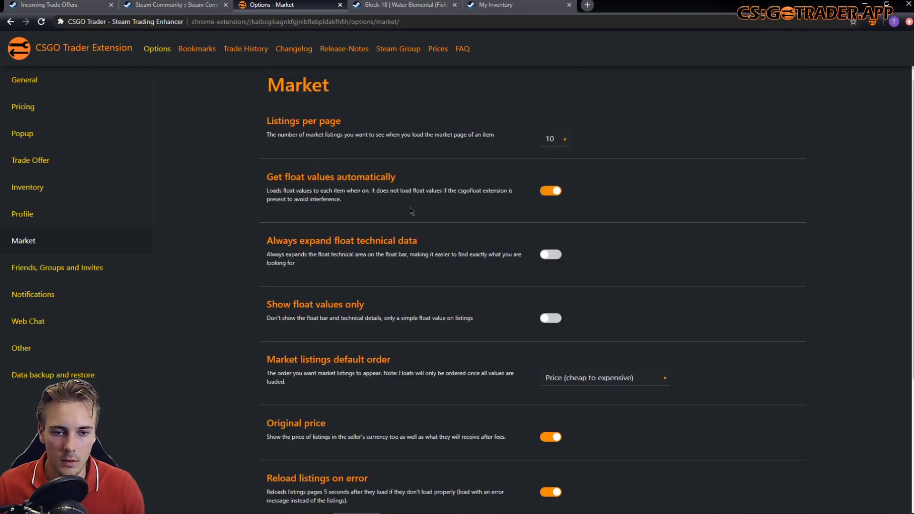
pyautogui.click(216, 4)
pyautogui.click(371, 4)
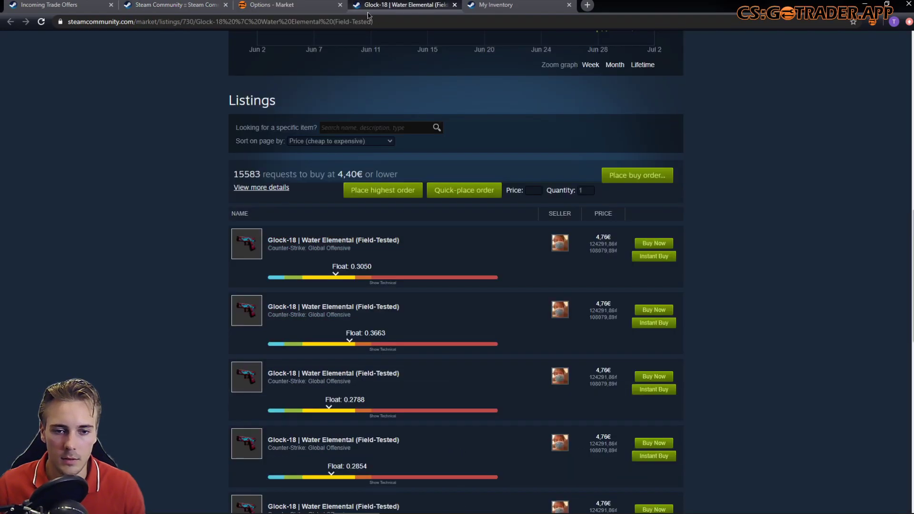
pyautogui.click(295, 4)
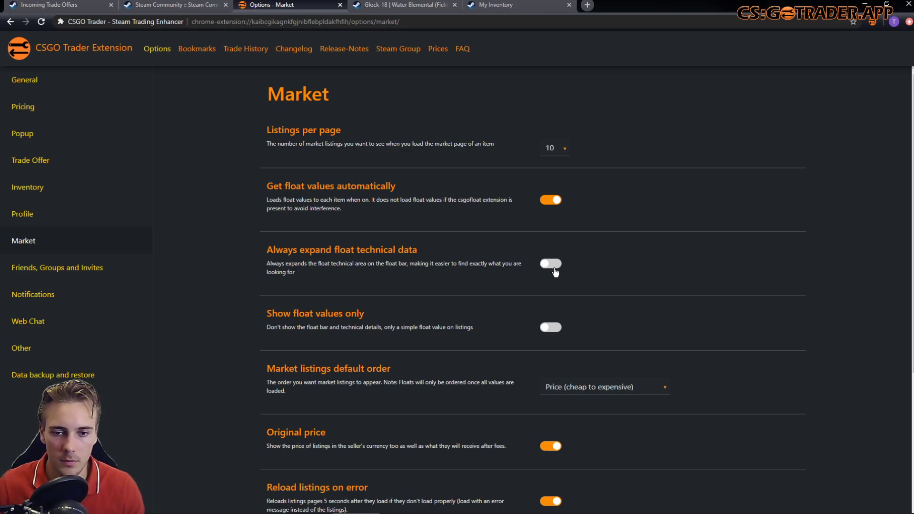
# Enable 'Always expand float technical data' and reload the Glock-18 listings to check the expanded technical details.
pyautogui.click(548, 267)
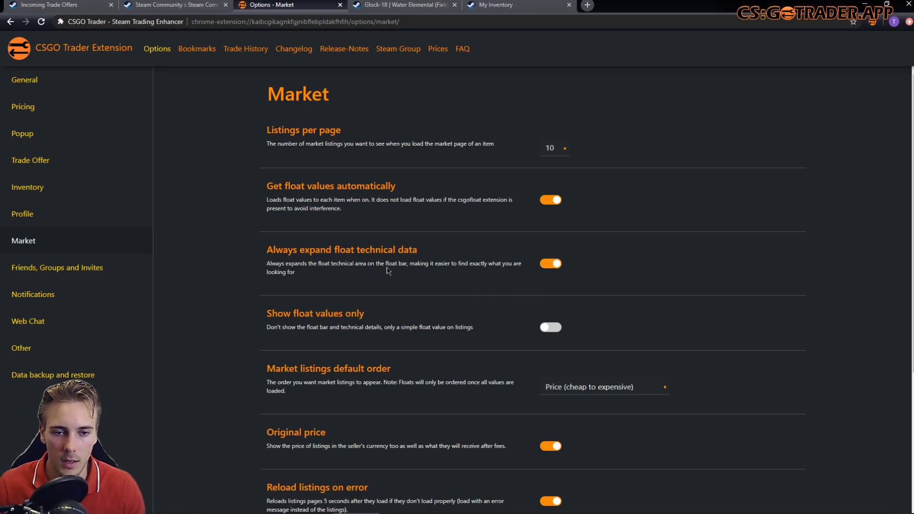
pyautogui.click(417, 5)
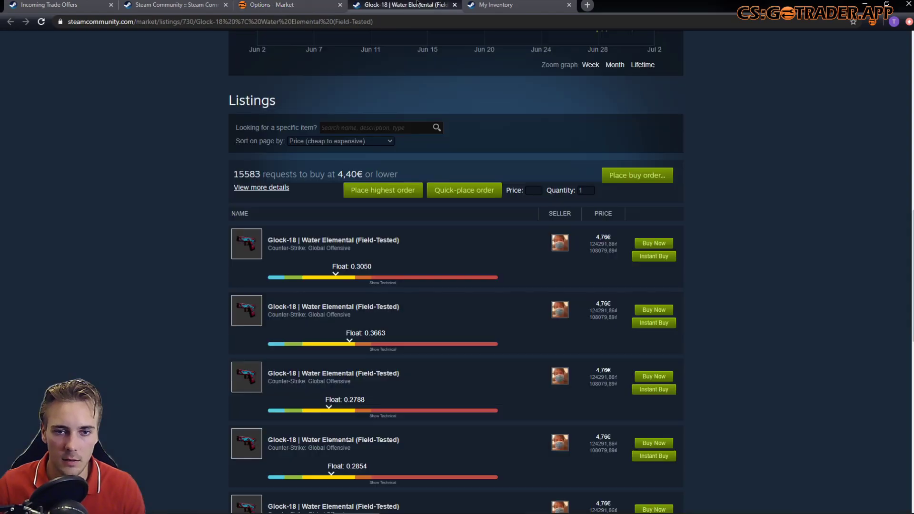
pyautogui.click(41, 22)
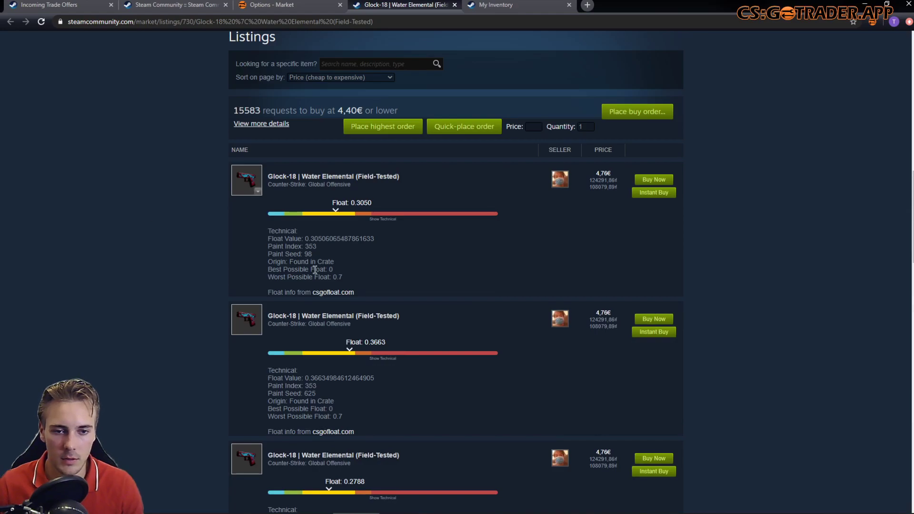
pyautogui.scroll(-9, 334, 309)
pyautogui.scroll(7, 351, 351)
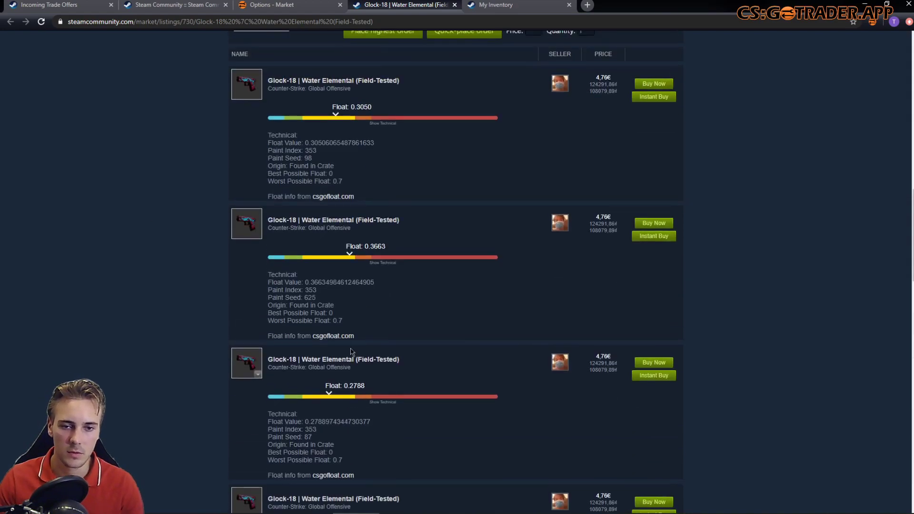
pyautogui.scroll(3, 351, 352)
pyautogui.click(384, 268)
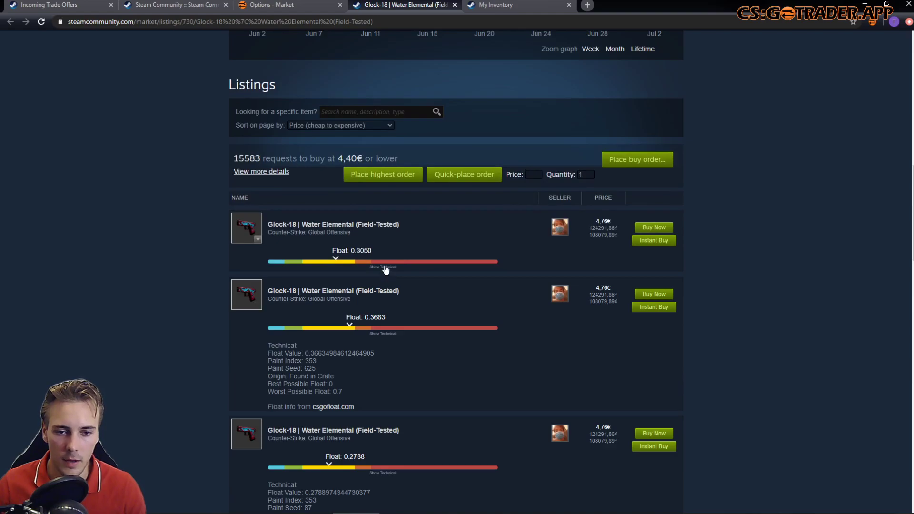
pyautogui.scroll(1, 393, 265)
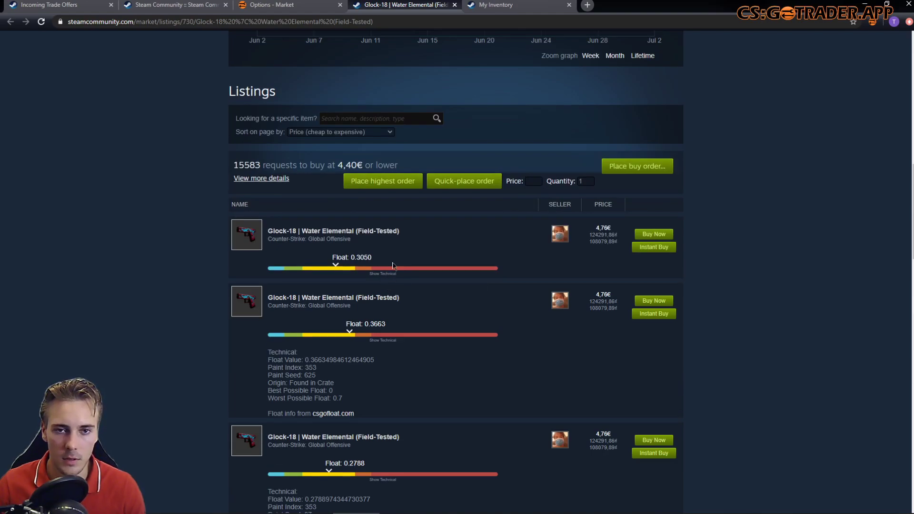
pyautogui.click(272, 5)
# Disable expanded float technical data, enable 'Show float values only', and reload the Glock-18 listings.
pyautogui.click(550, 265)
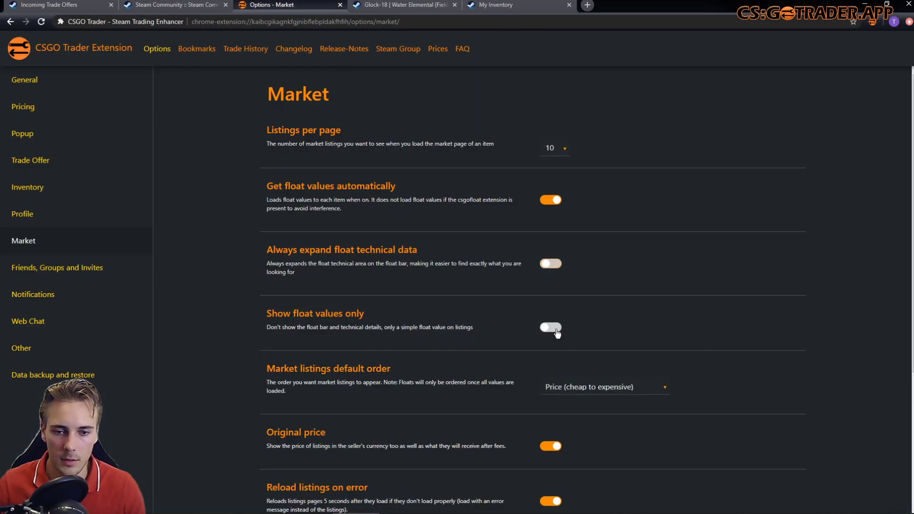
pyautogui.click(550, 332)
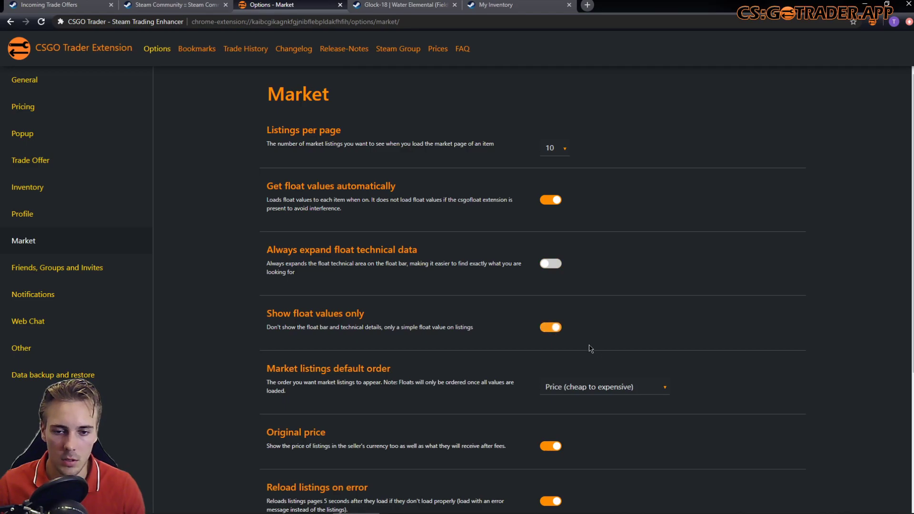
pyautogui.click(381, 5)
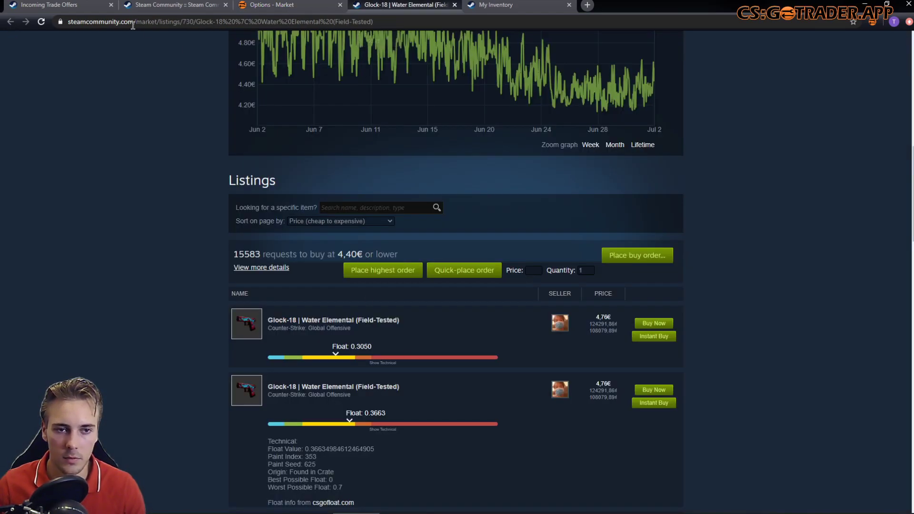
pyautogui.click(41, 22)
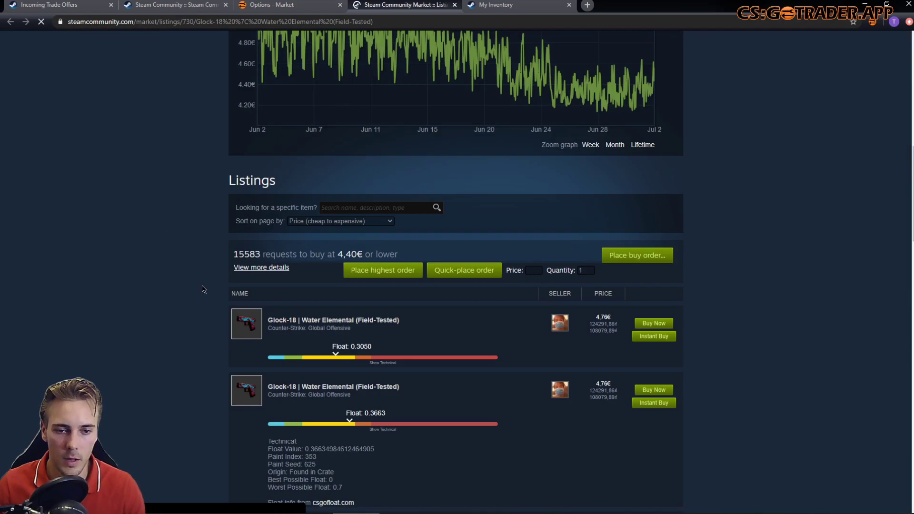
pyautogui.scroll(-5, 228, 304)
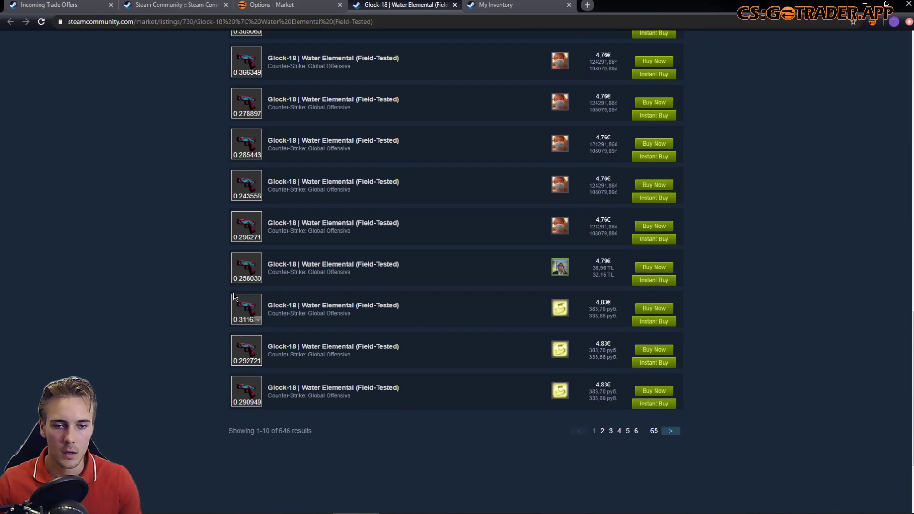
pyautogui.scroll(10, 251, 343)
# Switch 'Show float values only' back off in the Market options.
pyautogui.hotkey('ctrl', 'shift', 'Tab')
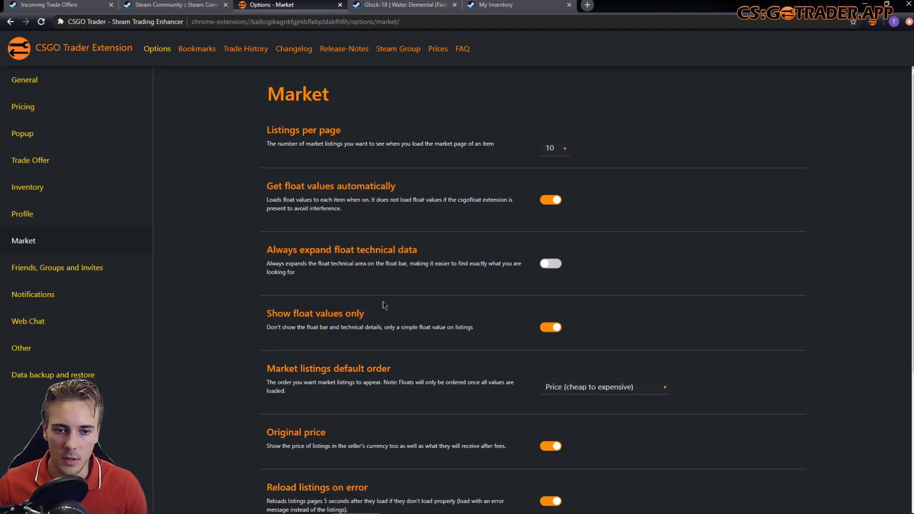
pyautogui.scroll(-2, 368, 326)
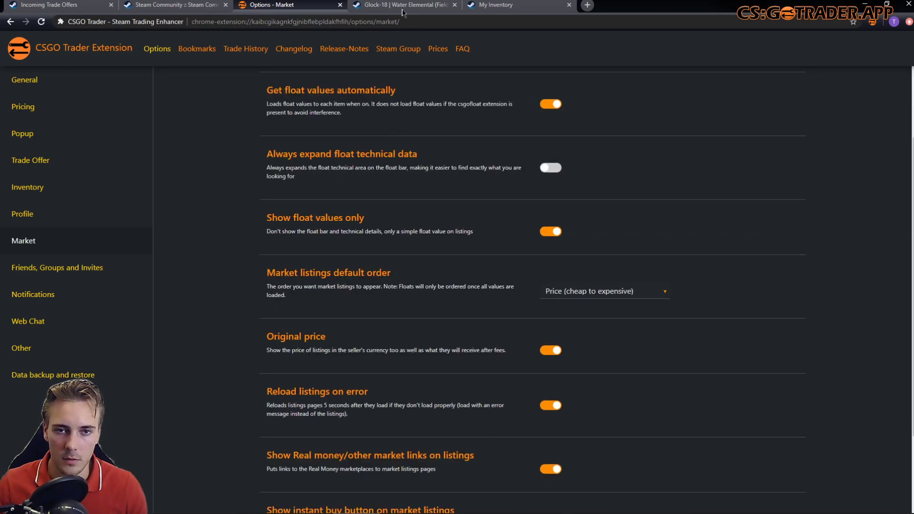
pyautogui.click(561, 234)
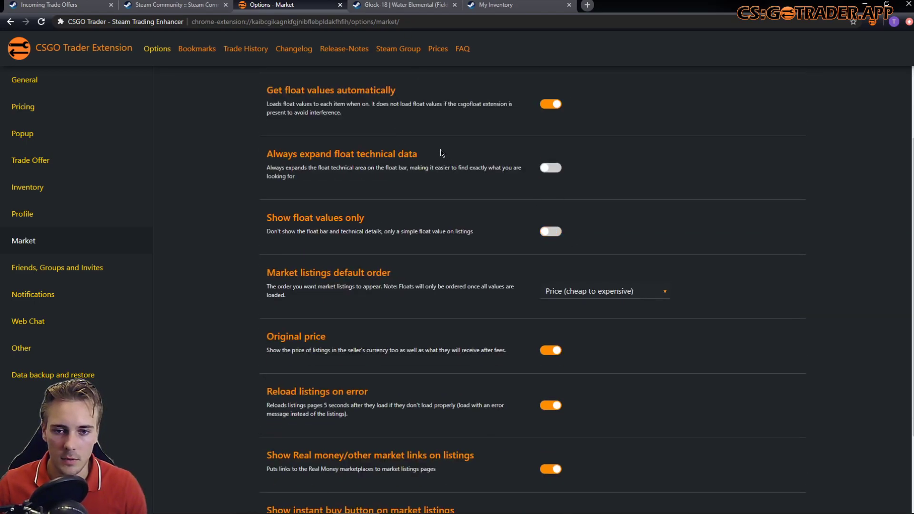
pyautogui.scroll(2, 396, 197)
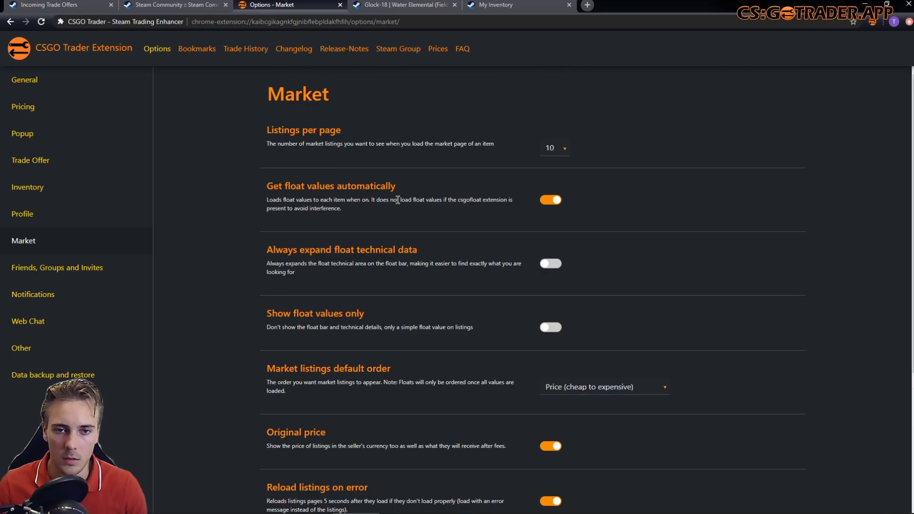
pyautogui.scroll(-2, 341, 202)
pyautogui.hotkey('ctrl', 'Tab')
pyautogui.scroll(1, 373, 192)
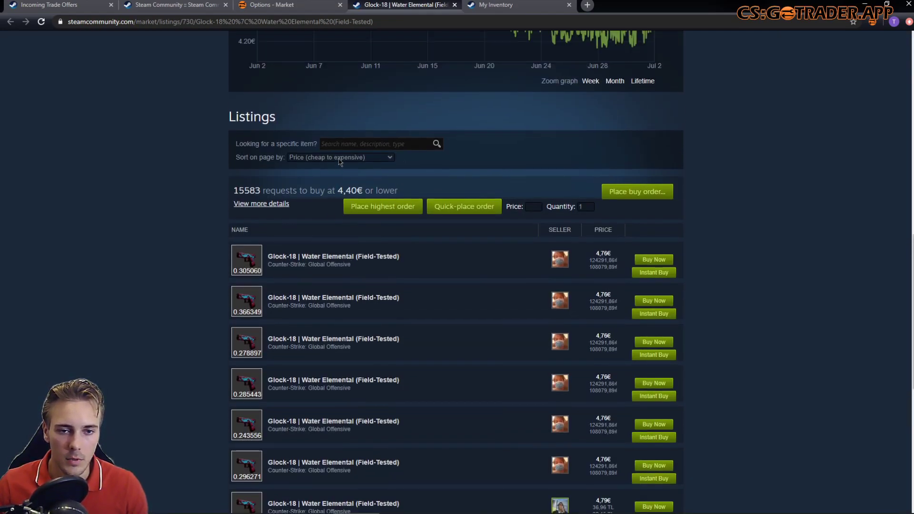
pyautogui.click(368, 160)
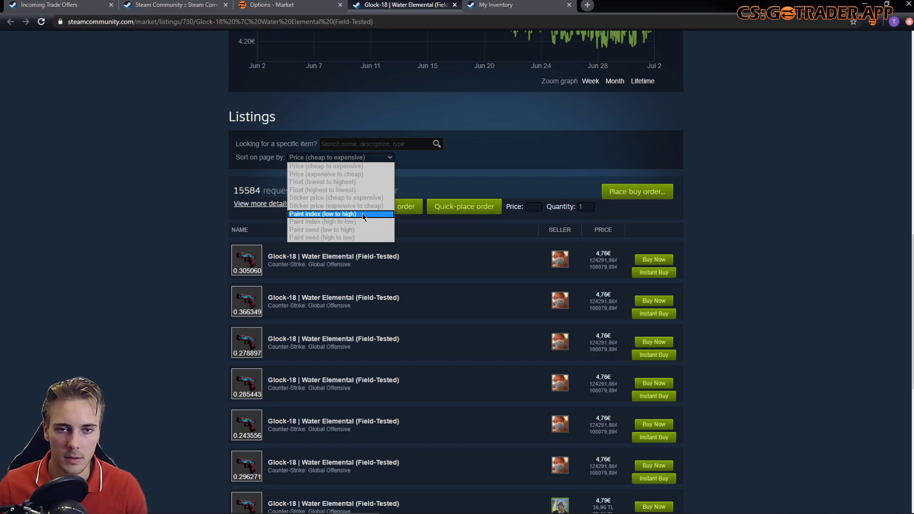
pyautogui.hotkey('ctrl', 'shift', 'Tab')
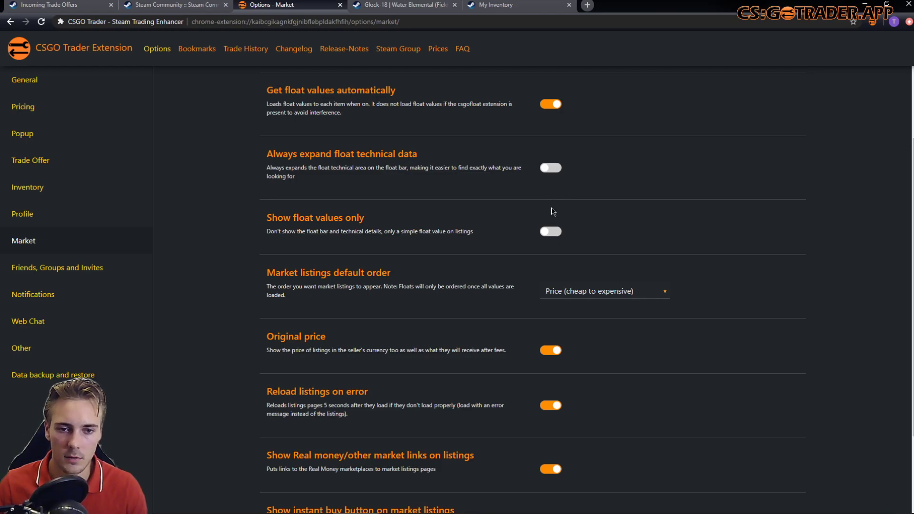
# Return to the Glock-18 listings and reload them to apply the new settings.
pyautogui.hotkey('ctrl', 'Tab')
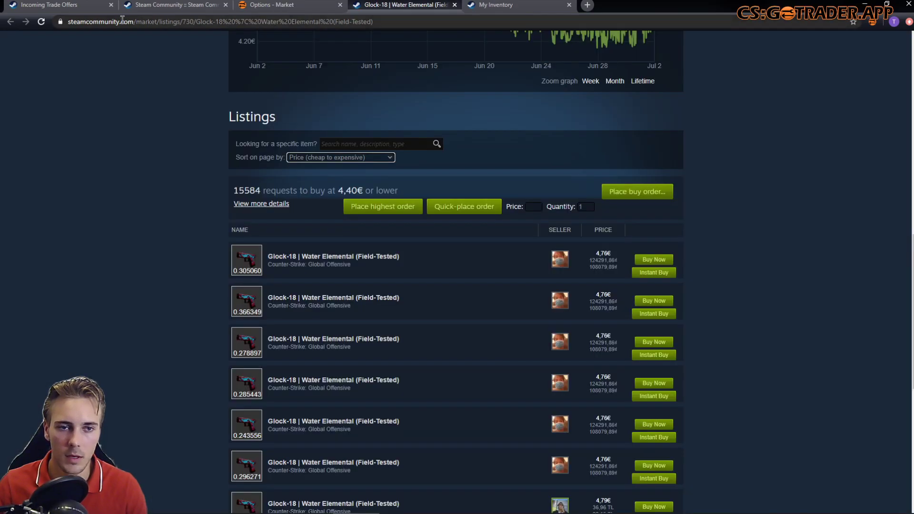
pyautogui.click(42, 22)
pyautogui.scroll(-5, 314, 305)
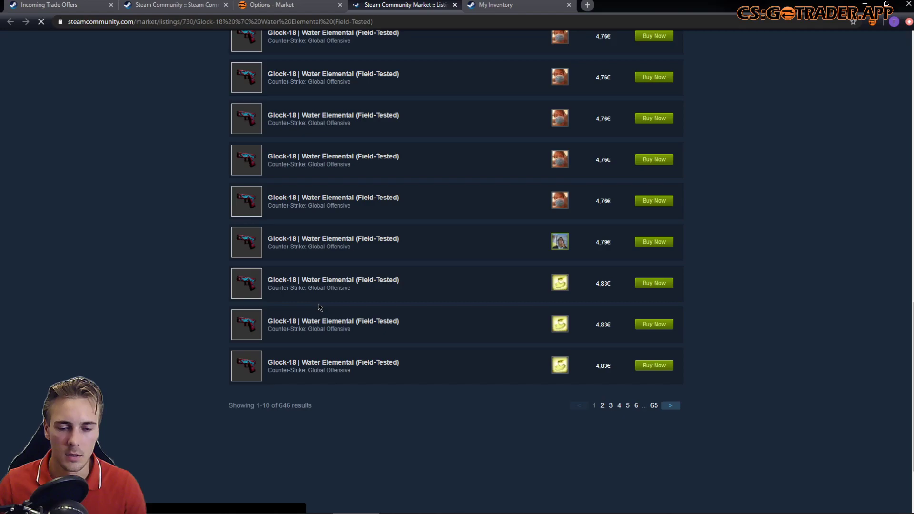
pyautogui.scroll(2, 374, 270)
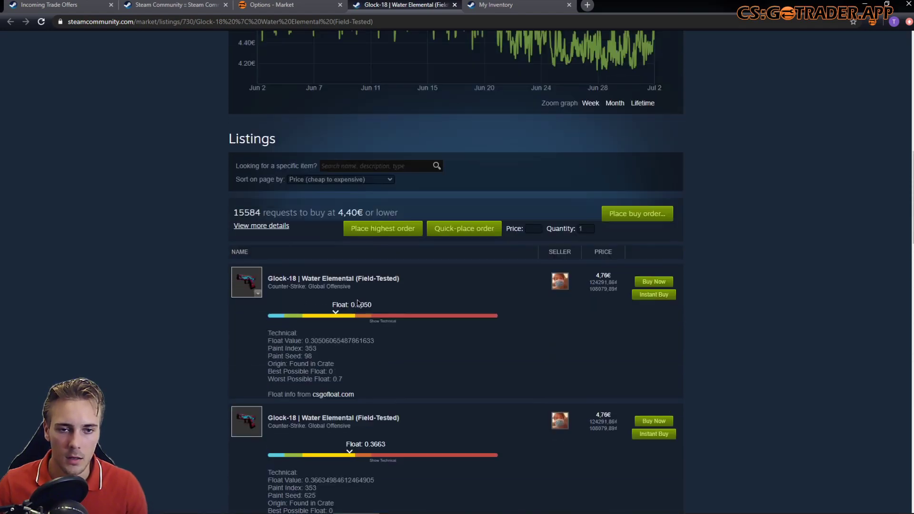
# Sort the listings by paint seed (low to high), review them, then bring up the market options.
pyautogui.click(342, 190)
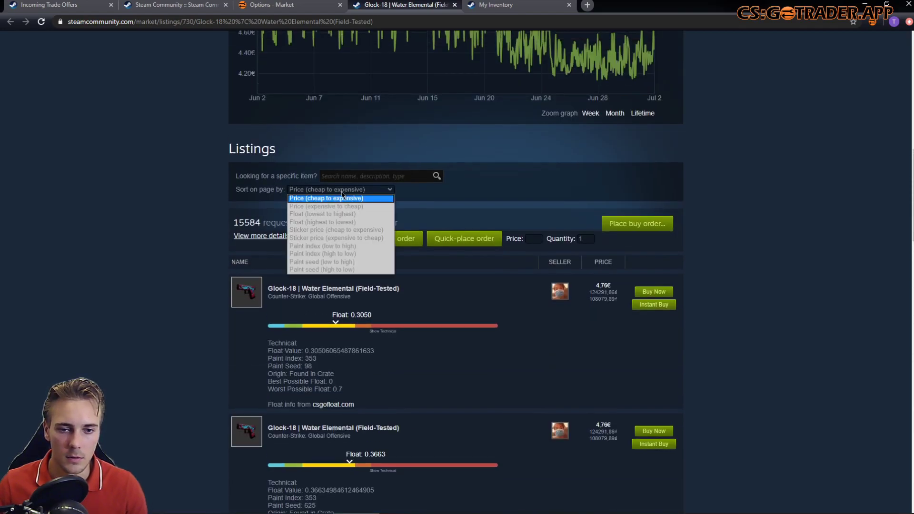
pyautogui.click(360, 263)
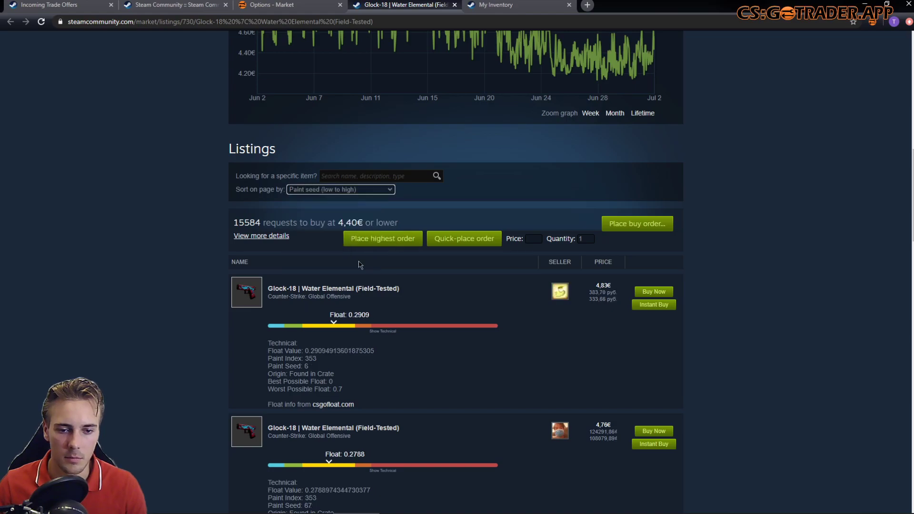
pyautogui.scroll(-5, 358, 269)
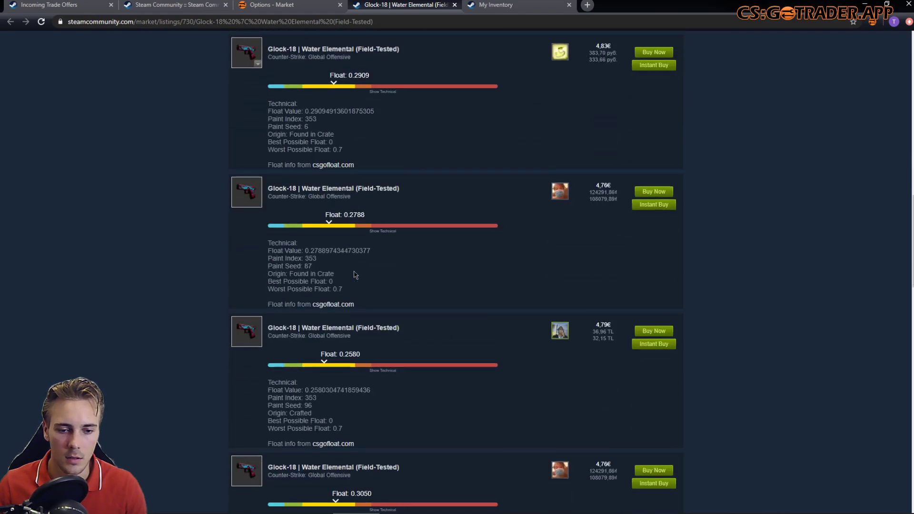
pyautogui.scroll(7, 354, 275)
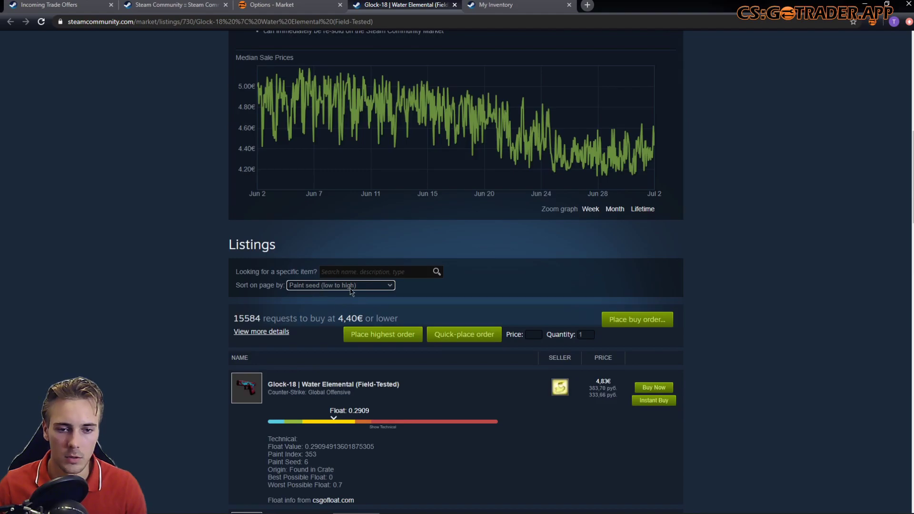
pyautogui.scroll(-4, 314, 286)
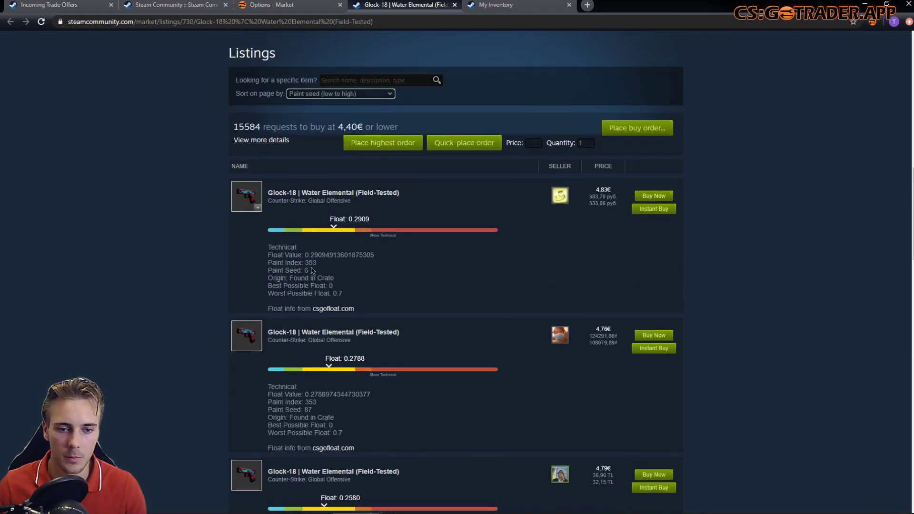
pyautogui.moveTo(312, 270); pyautogui.dragTo(316, 278)
pyautogui.moveTo(297, 410)
pyautogui.mouseDown()
pyautogui.moveTo(316, 417)
pyautogui.moveTo(313, 406)
pyautogui.mouseUp()
pyautogui.scroll(-3, 323, 413)
pyautogui.scroll(-4, 311, 414)
pyautogui.scroll(6, 309, 427)
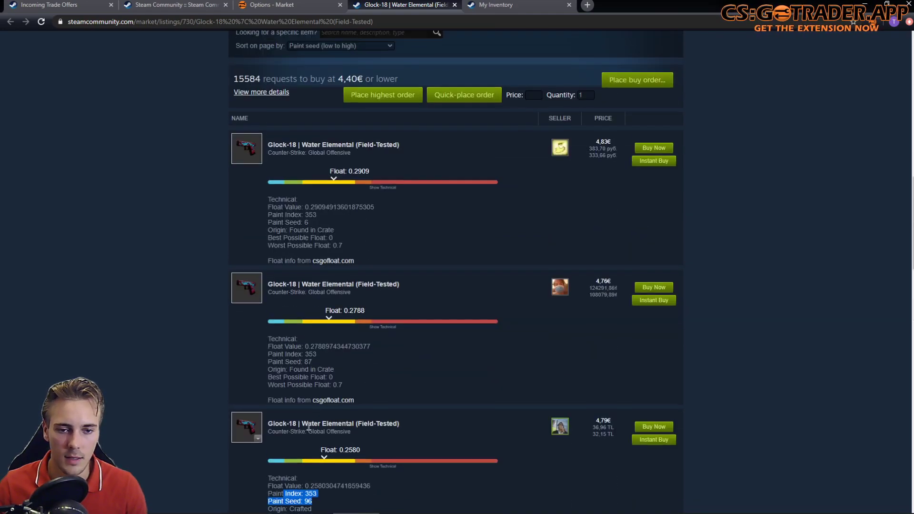
pyautogui.scroll(4, 153, 302)
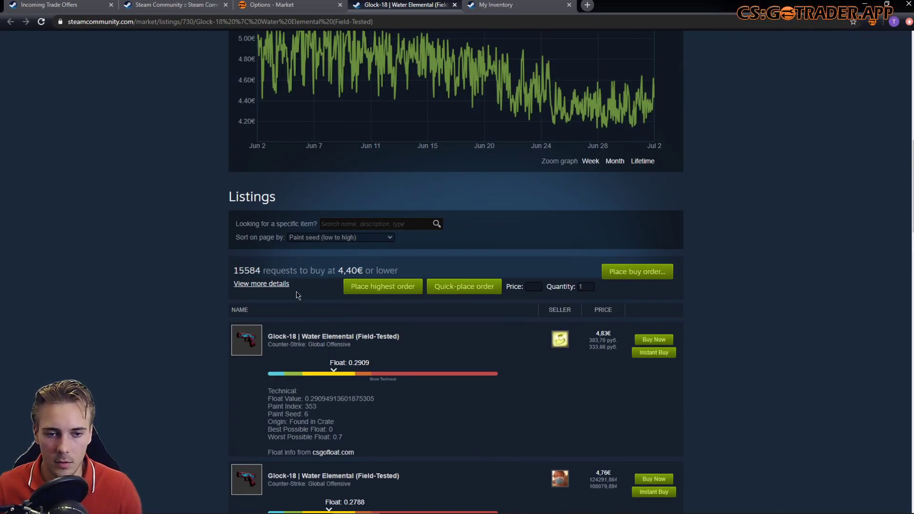
pyautogui.scroll(-5, 219, 343)
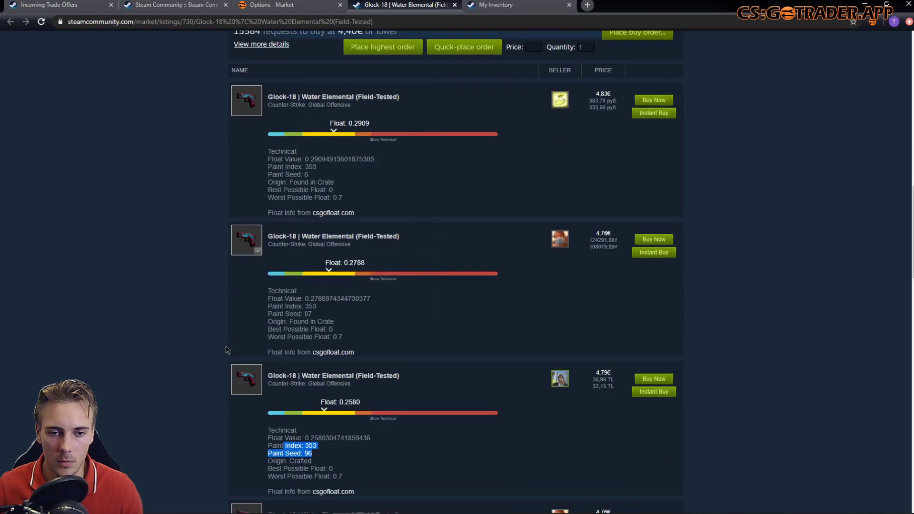
pyautogui.scroll(6, 215, 349)
pyautogui.click(293, 4)
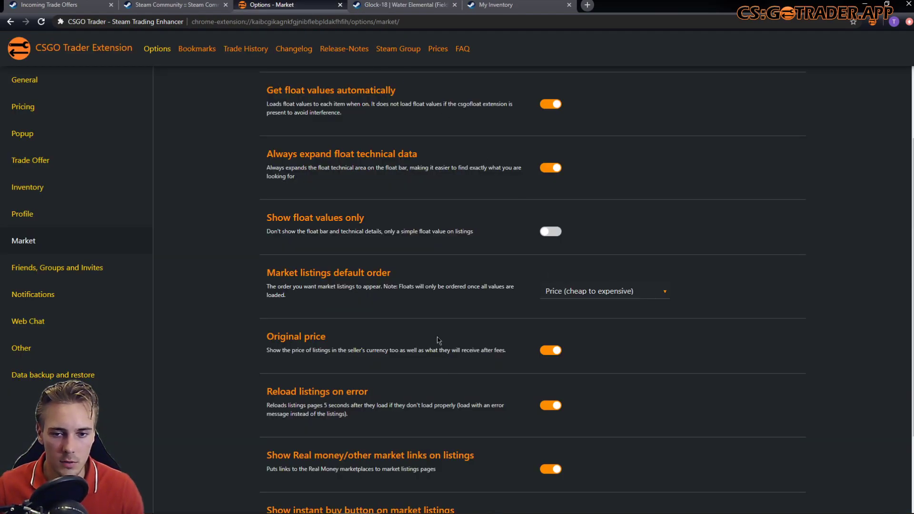
# Set the market listings default order to Float (lowest to highest), then return to the Glock-18 listings.
pyautogui.scroll(1, 531, 306)
pyautogui.moveTo(281, 322); pyautogui.dragTo(380, 324)
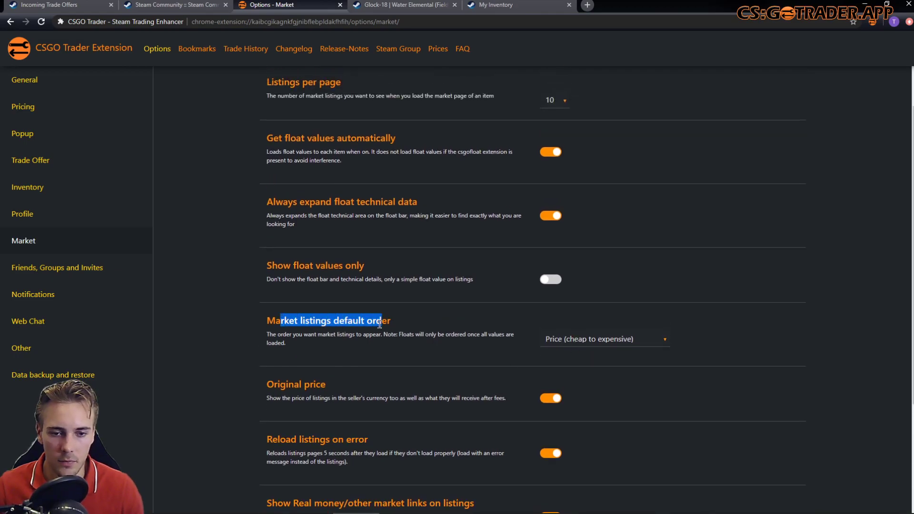
pyautogui.click(591, 342)
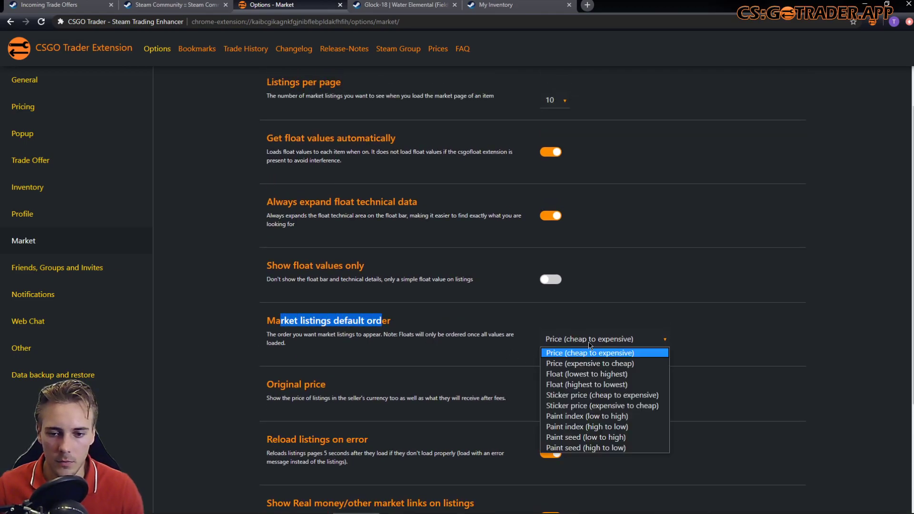
pyautogui.click(618, 376)
pyautogui.click(374, 4)
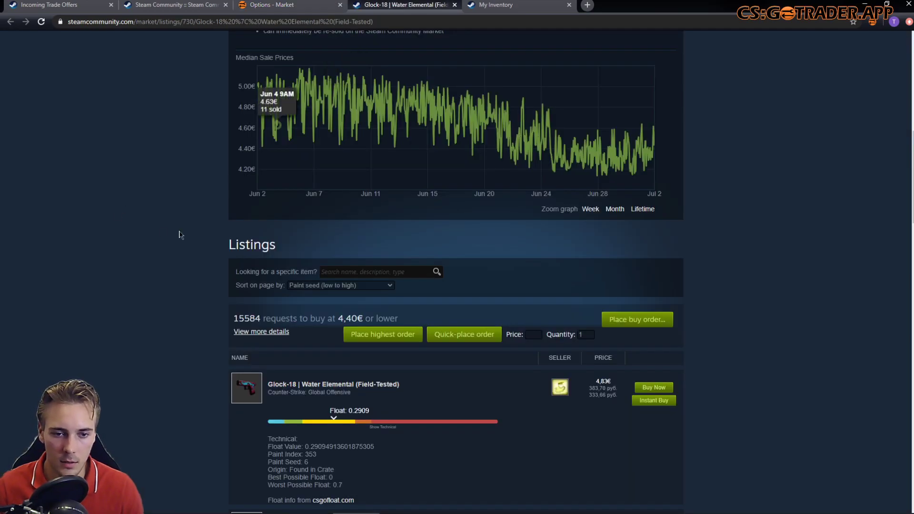
# Review the float-sorted Glock-18 listings, starting at 0.1660, then return to the options tab.
pyautogui.scroll(-3, 586, 396)
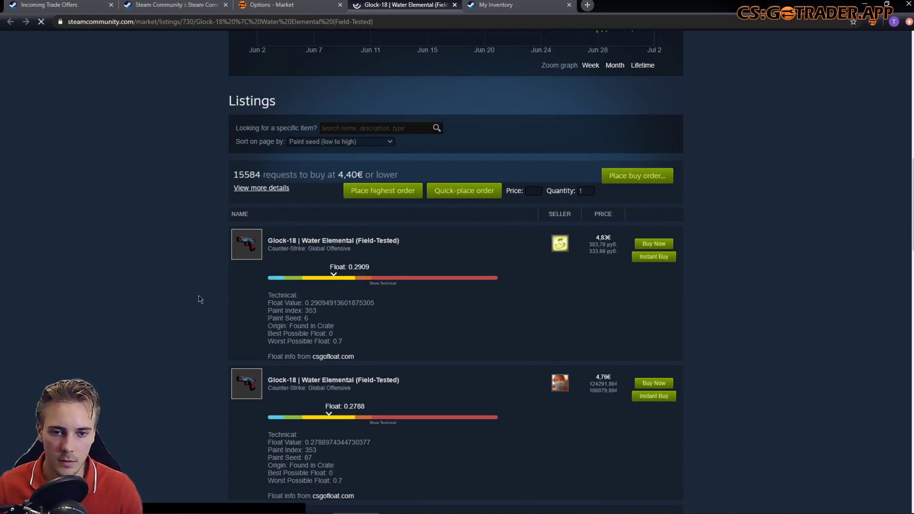
pyautogui.scroll(-4, 159, 316)
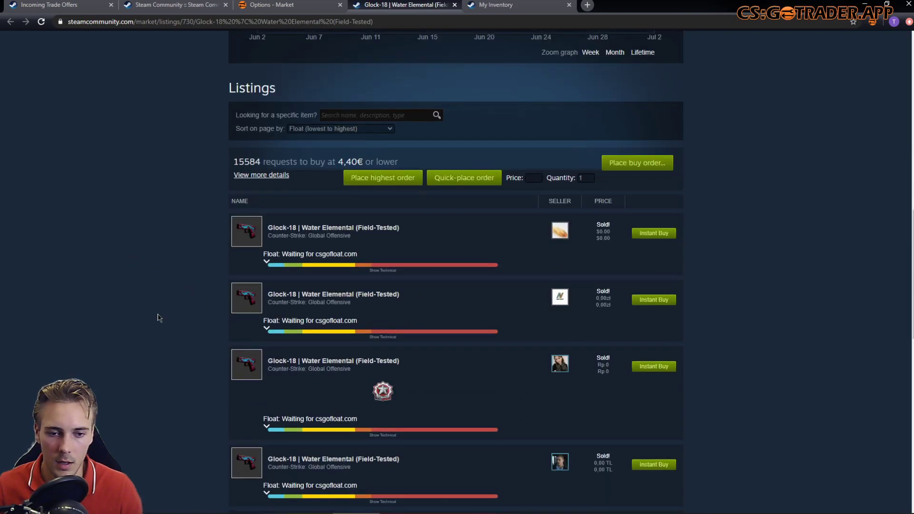
pyautogui.scroll(-7, 176, 282)
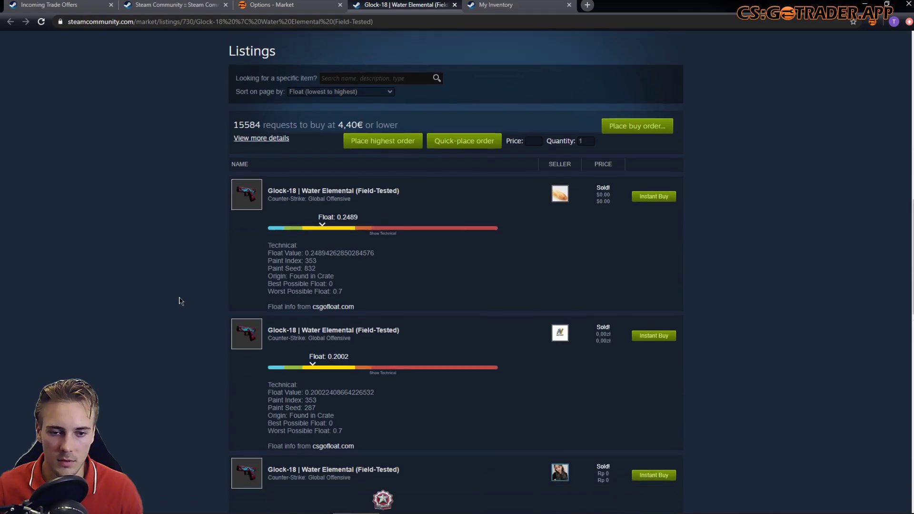
pyautogui.scroll(-4, 183, 314)
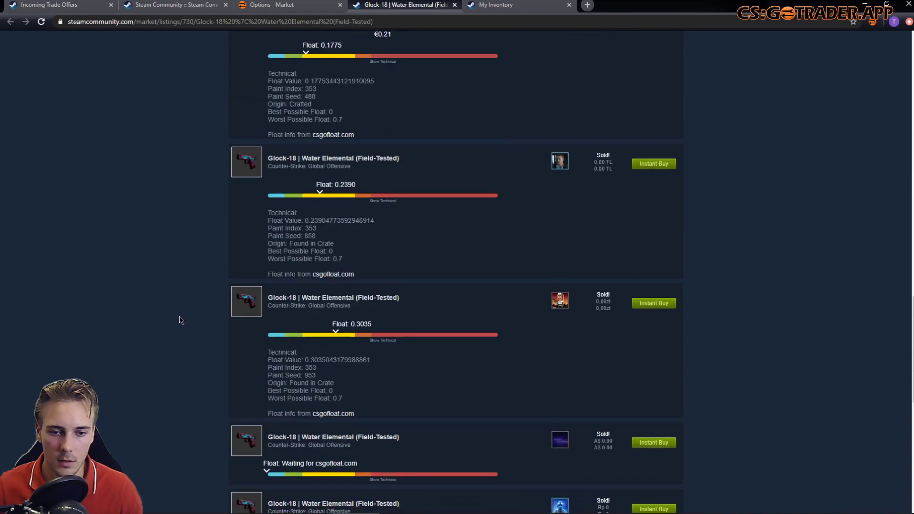
pyautogui.scroll(-5, 179, 318)
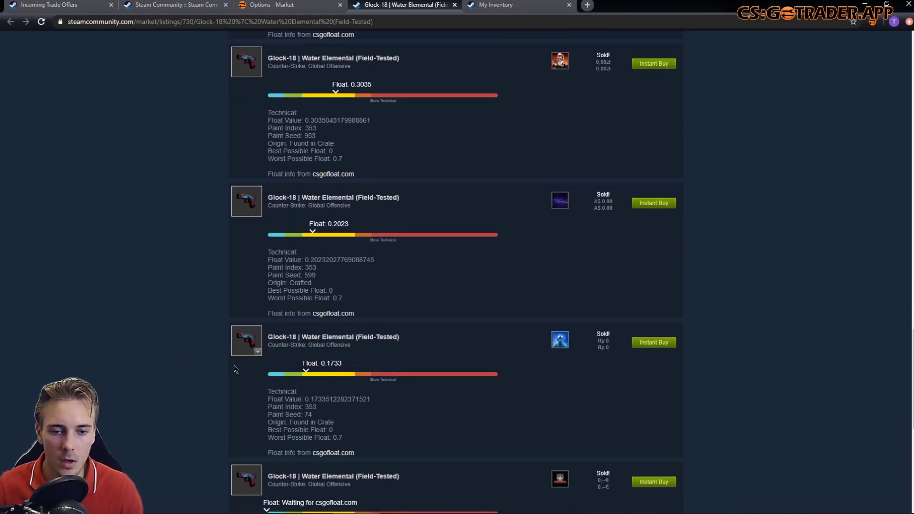
pyautogui.scroll(-8, 181, 348)
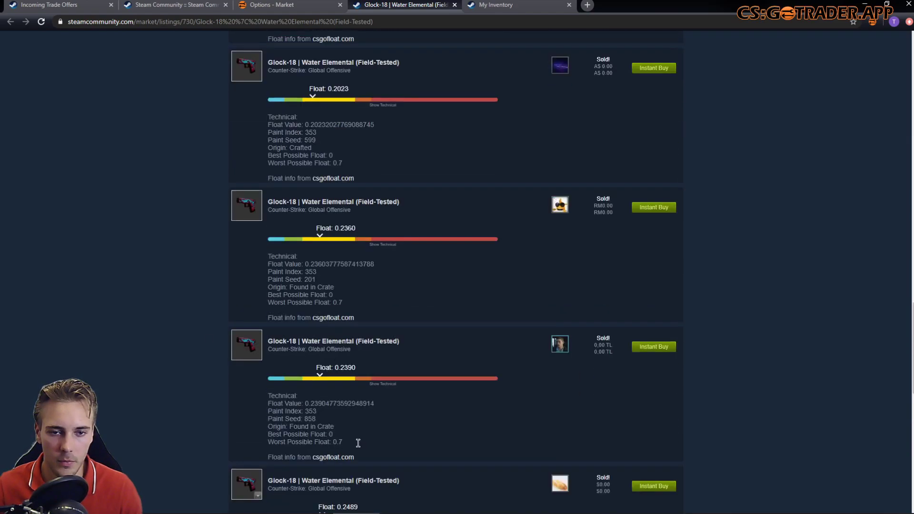
pyautogui.scroll(6, 343, 380)
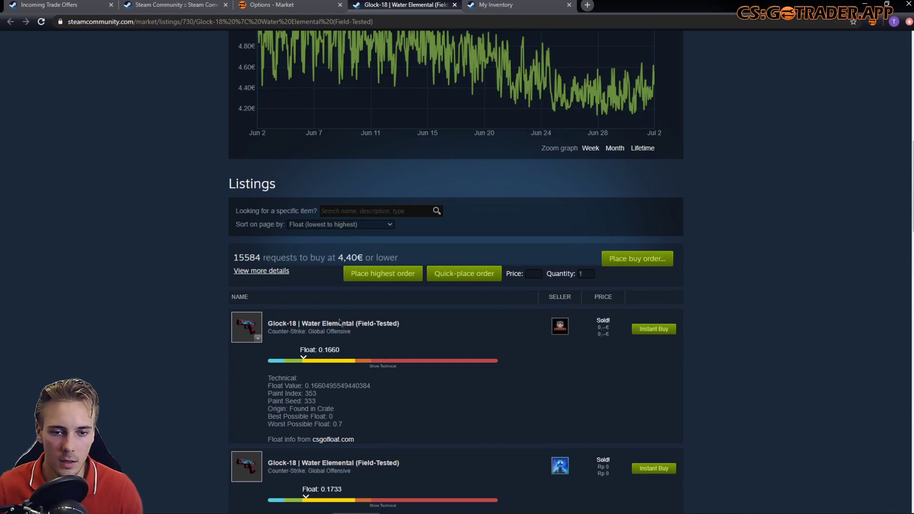
pyautogui.moveTo(307, 346); pyautogui.dragTo(360, 359)
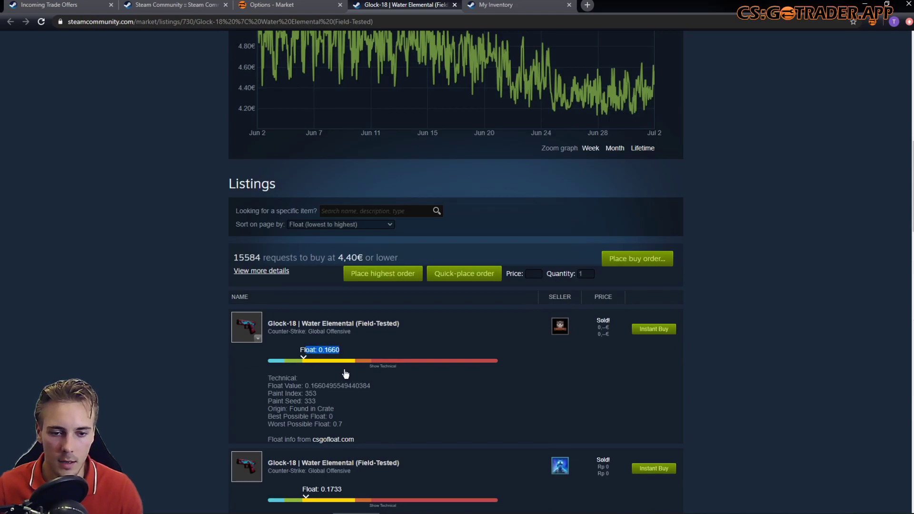
pyautogui.scroll(-15, 337, 316)
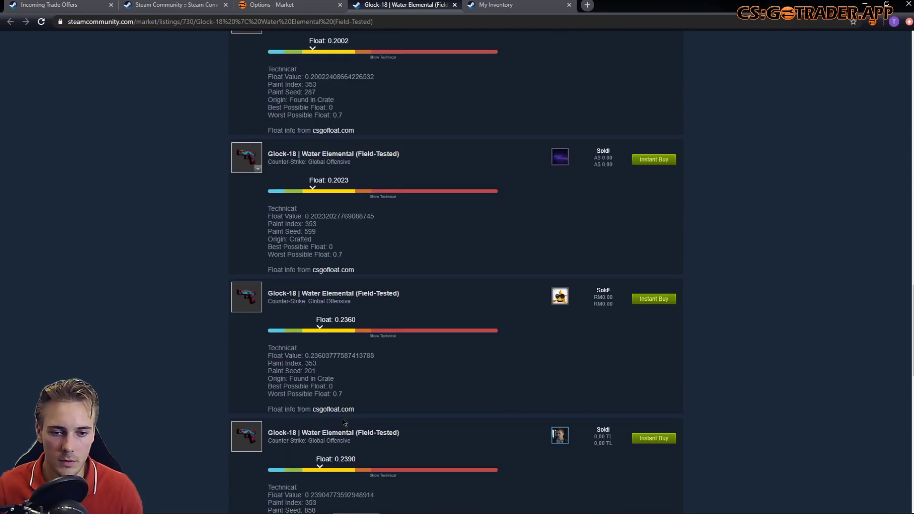
pyautogui.scroll(20, 172, 235)
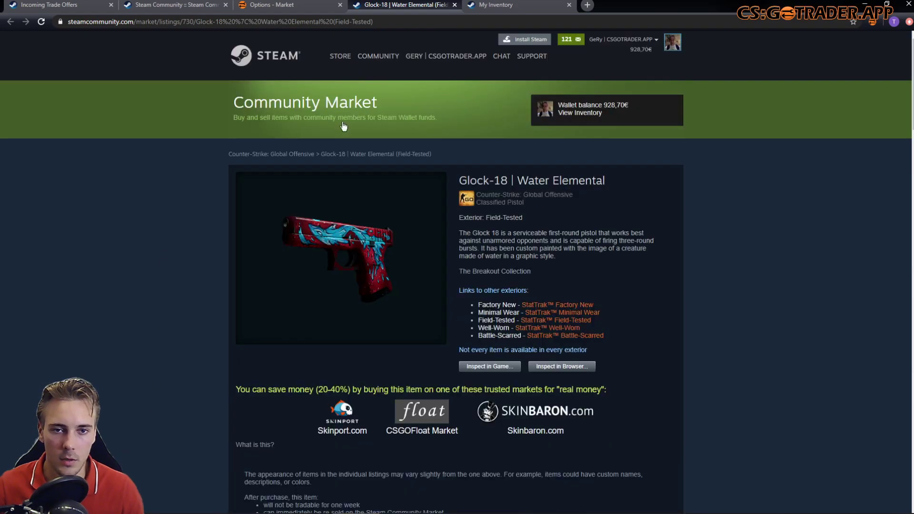
pyautogui.hotkey('ctrl', 'shift', 'Tab')
# Reset the default listing order to Price (cheap to expensive) and turn off always-expand float technical data.
pyautogui.click(603, 346)
pyautogui.click(633, 353)
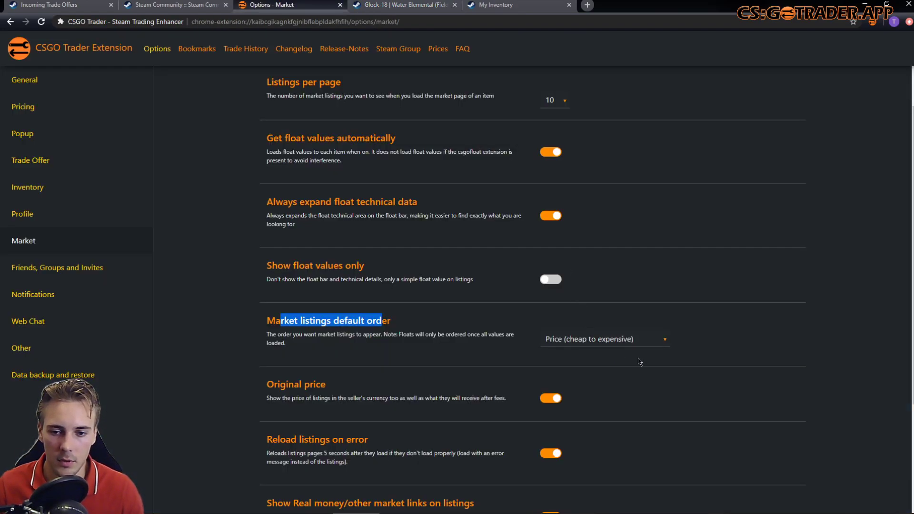
pyautogui.click(509, 360)
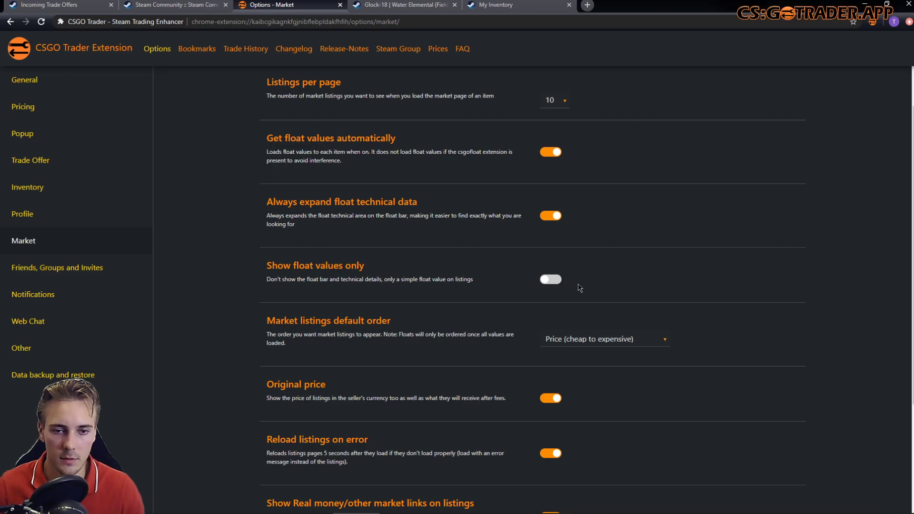
pyautogui.click(553, 220)
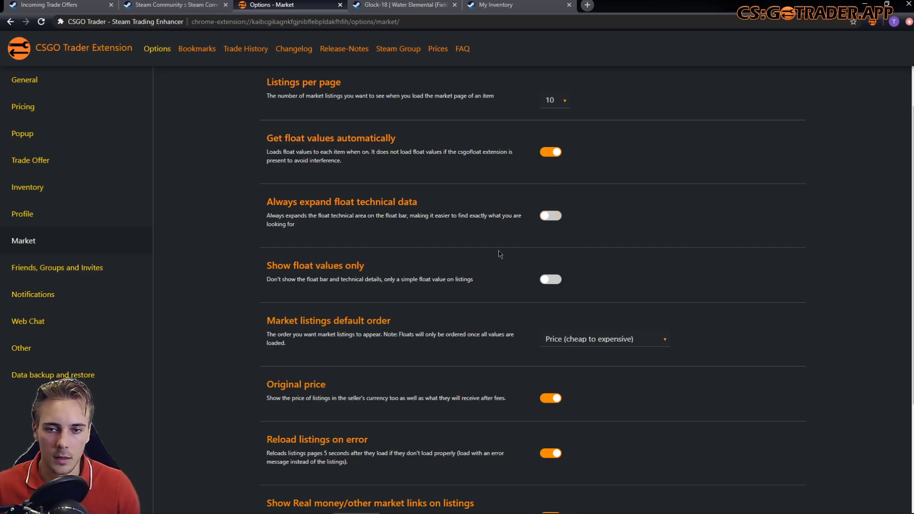
pyautogui.scroll(1, 489, 255)
pyautogui.scroll(-4, 487, 251)
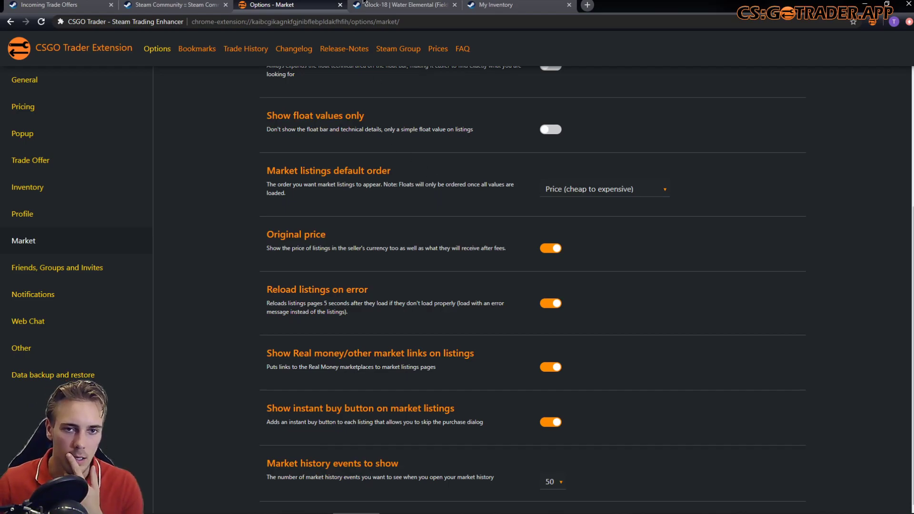
# Go back to the Glock-18 | Water Elemental listing page and scroll to its top.
pyautogui.hotkey('ctrl', 'Tab')
pyautogui.scroll(-5, 452, 204)
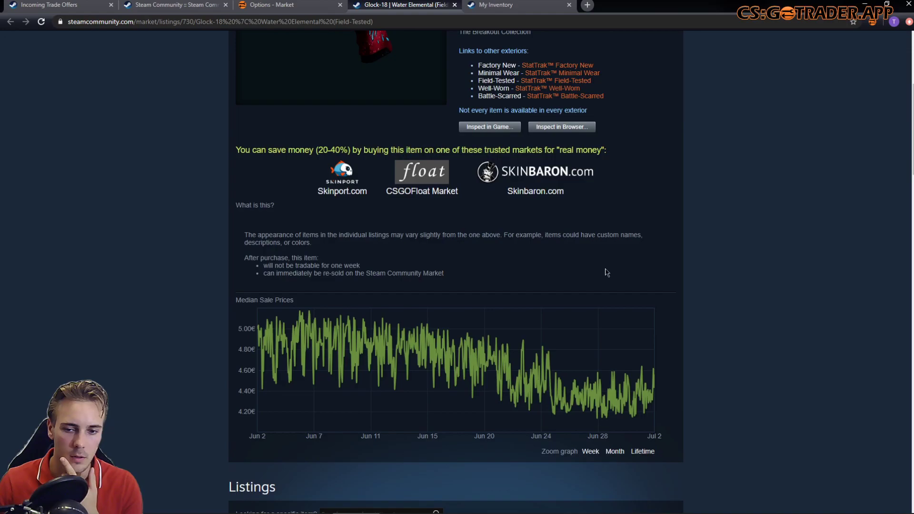
pyautogui.scroll(5, 600, 272)
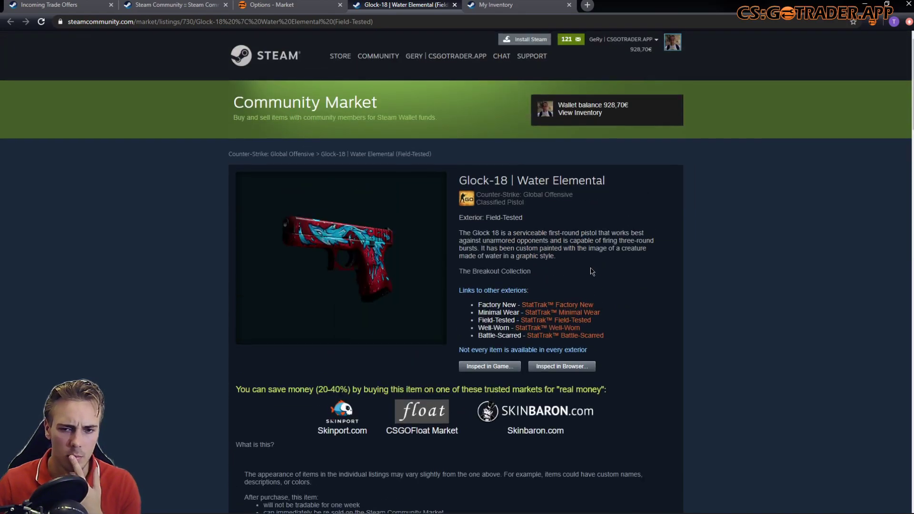
# Show the Team Fortress 2 inventory and select the Battle-Worn Robot KB-808 to view its details.
pyautogui.click(521, 5)
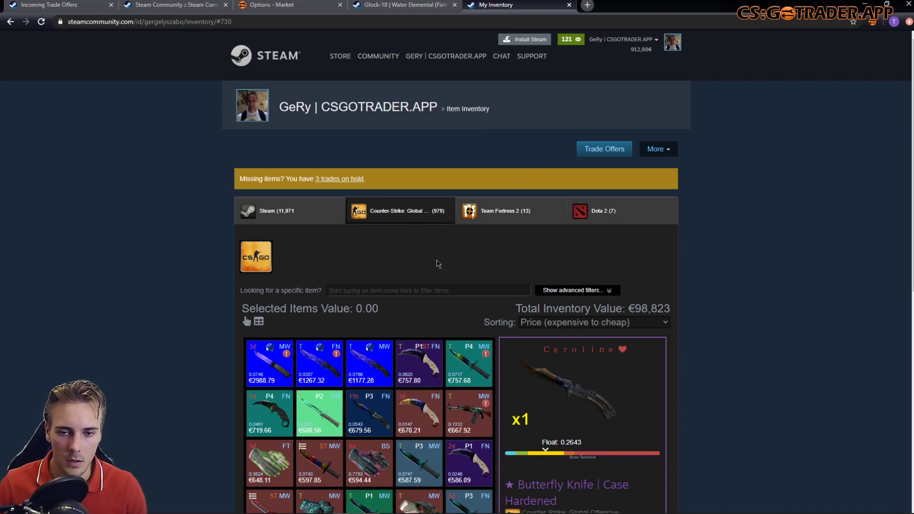
pyautogui.click(518, 213)
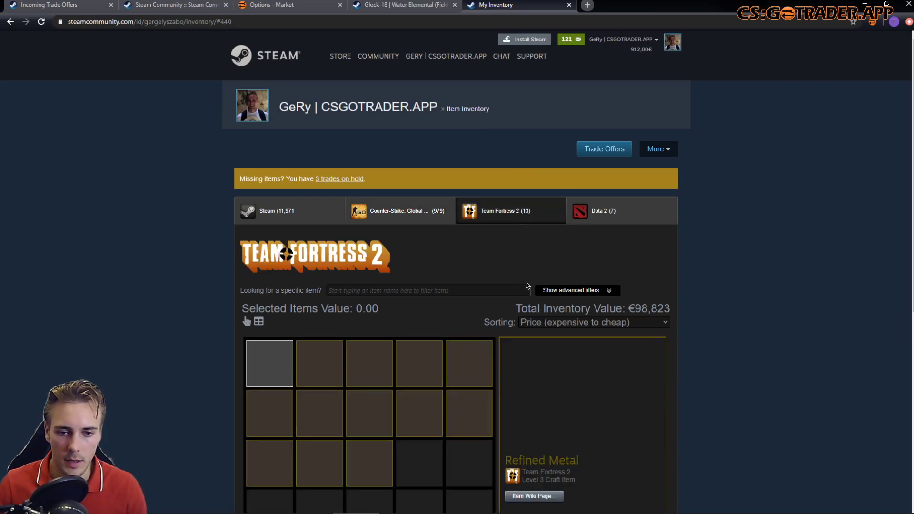
pyautogui.click(420, 367)
pyautogui.scroll(-3, 595, 413)
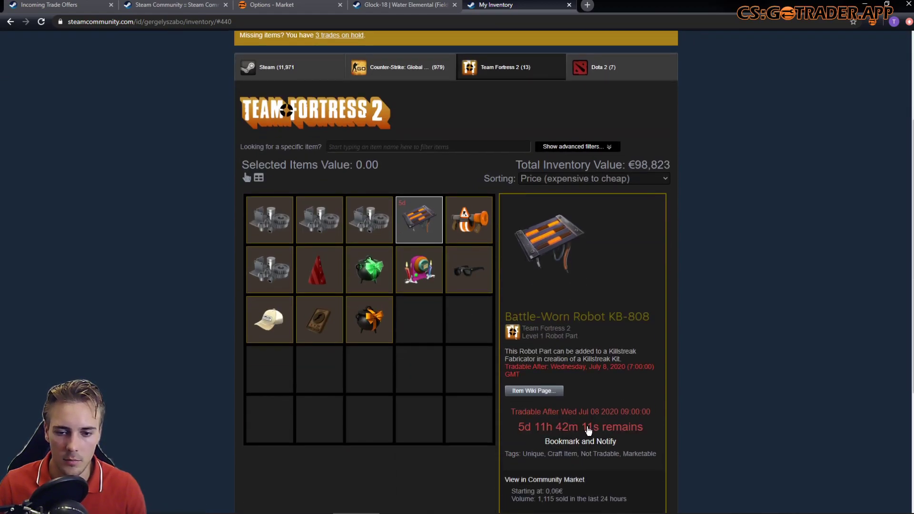
pyautogui.scroll(1, 578, 433)
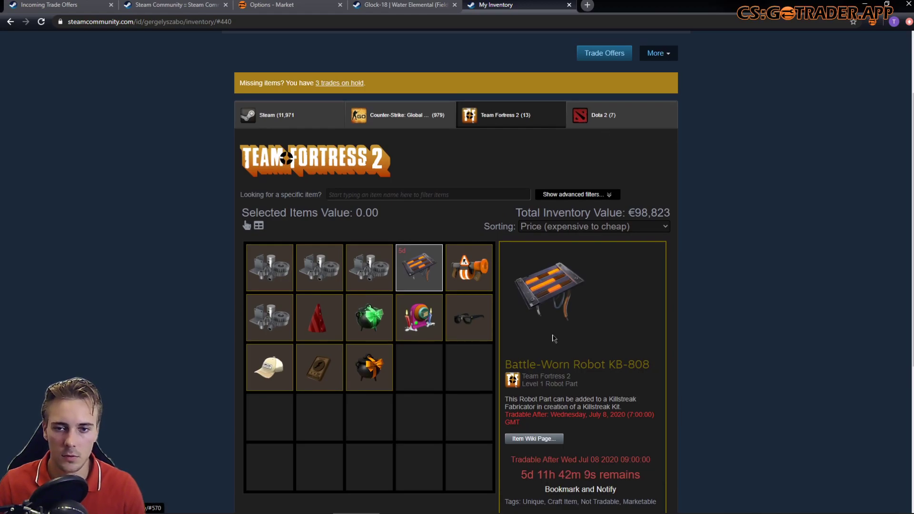
pyautogui.scroll(-4, 554, 338)
# Bookmark the Battle-Worn Robot KB-808 with Bookmark and Notify.
pyautogui.click(582, 298)
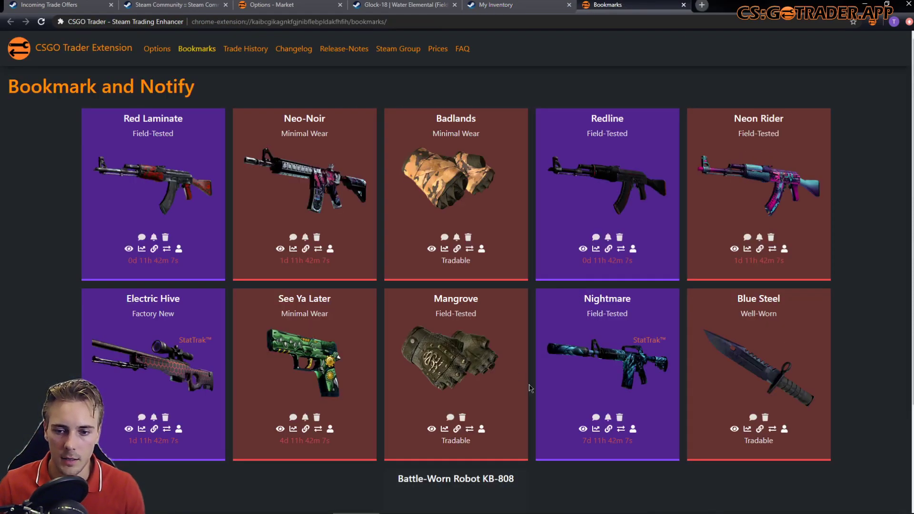
pyautogui.scroll(-3, 530, 388)
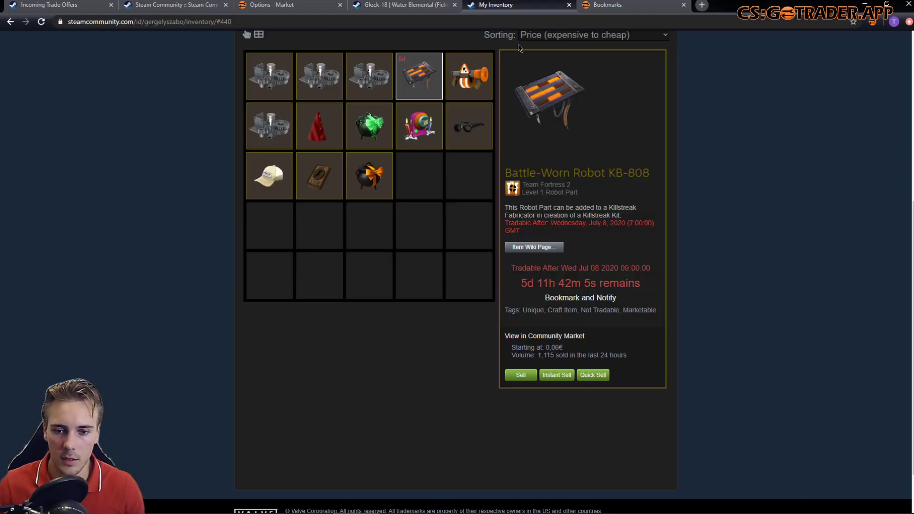
pyautogui.scroll(-1, 519, 48)
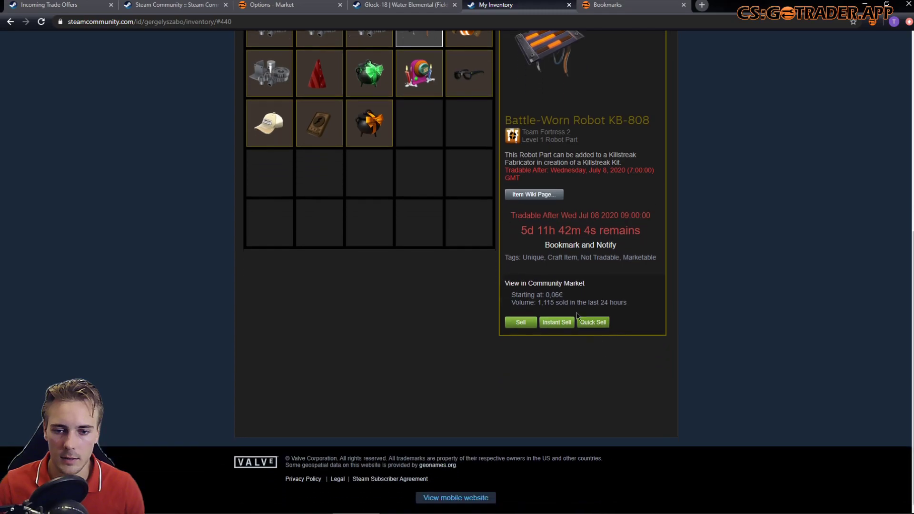
# On the bookmarks page, delete the Battle-Worn Robot KB-808 bookmark.
pyautogui.click(656, 2)
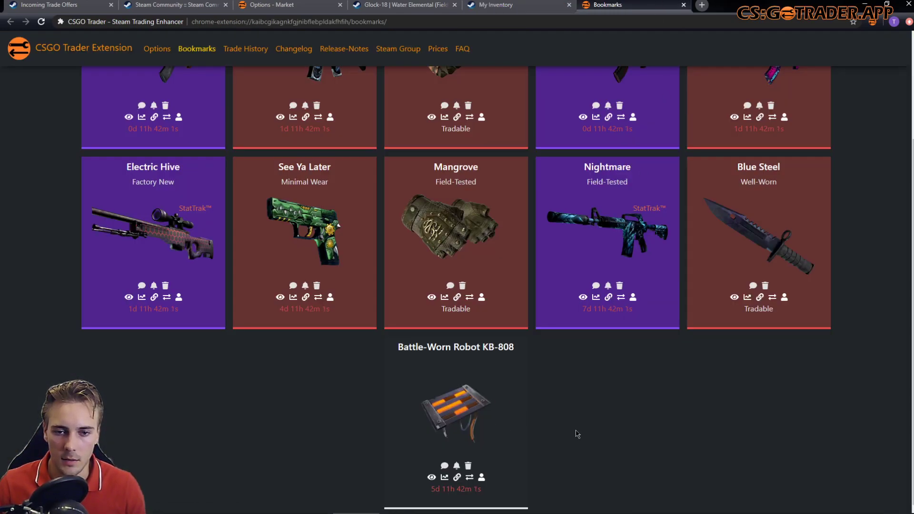
pyautogui.scroll(4, 577, 434)
pyautogui.scroll(-4, 548, 448)
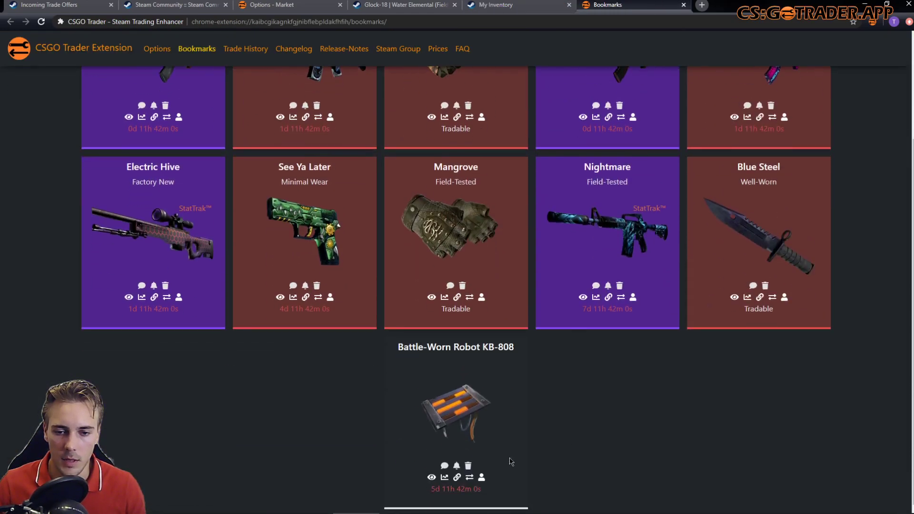
pyautogui.click(468, 467)
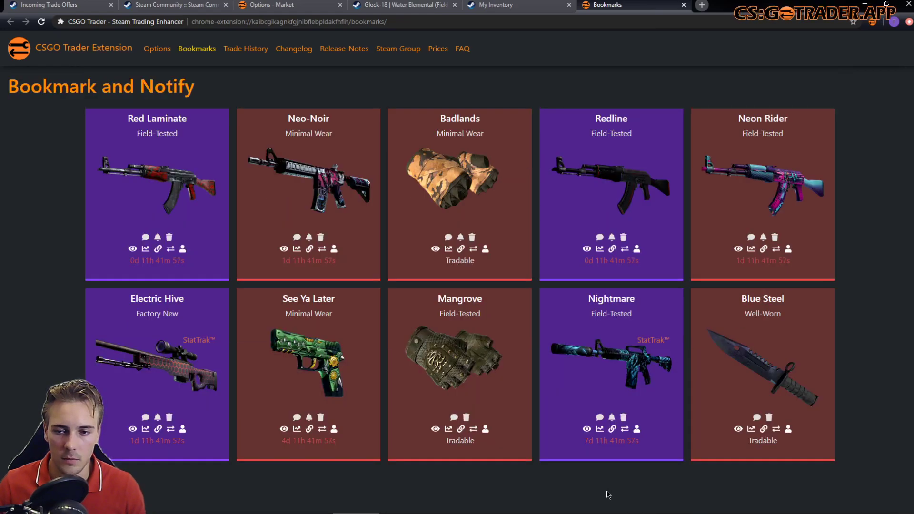
# Close the bookmarks page and switch the inventory to the Dota 2 items.
pyautogui.hotkey('ctrl', 'w')
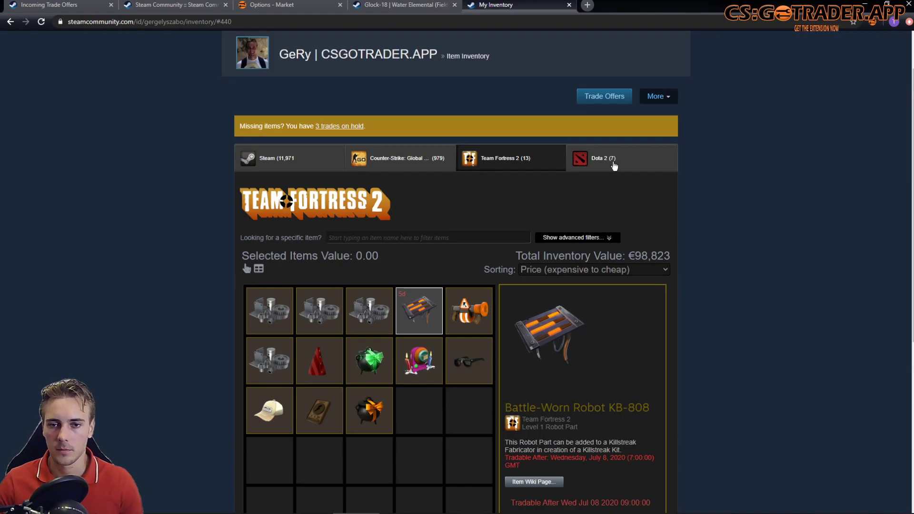
pyautogui.click(614, 165)
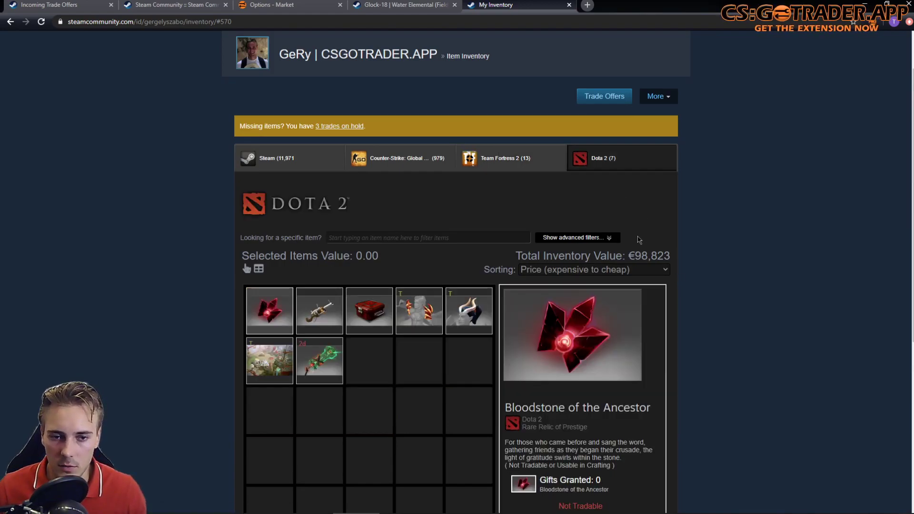
pyautogui.scroll(-4, 638, 239)
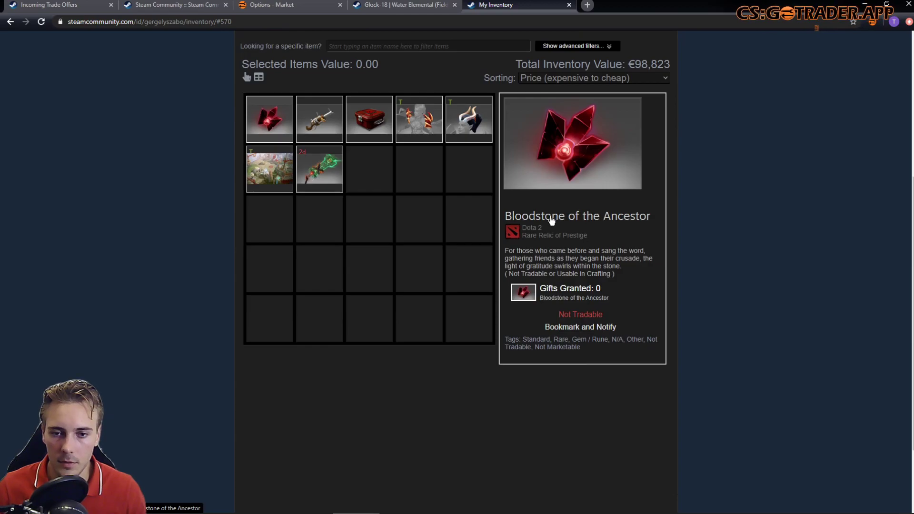
# Open the Bloodstone of the Ancestor market listing, look at it, then close it.
pyautogui.click(613, 224)
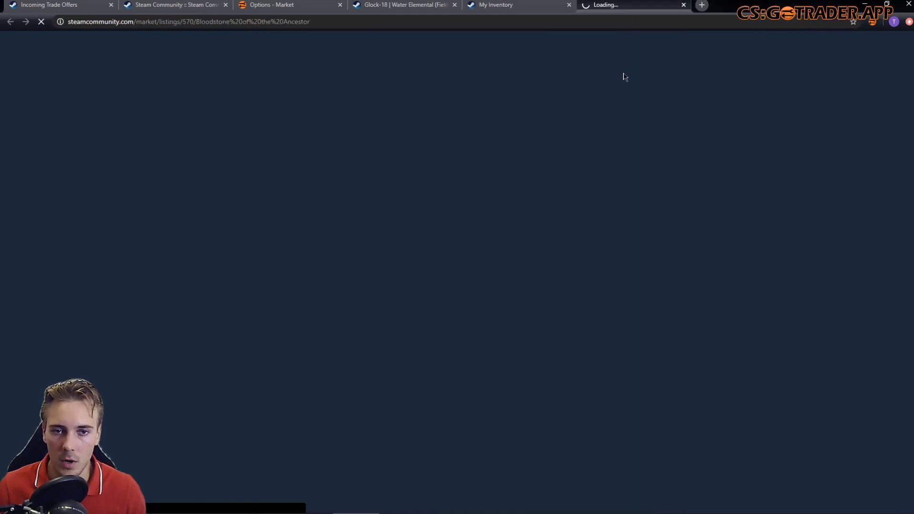
pyautogui.click(564, 4)
pyautogui.click(615, 5)
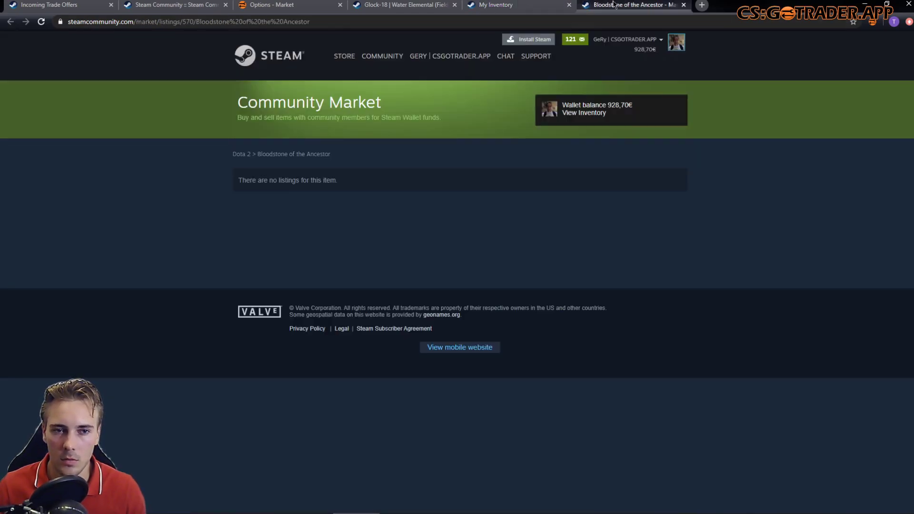
pyautogui.middleClick(636, 3)
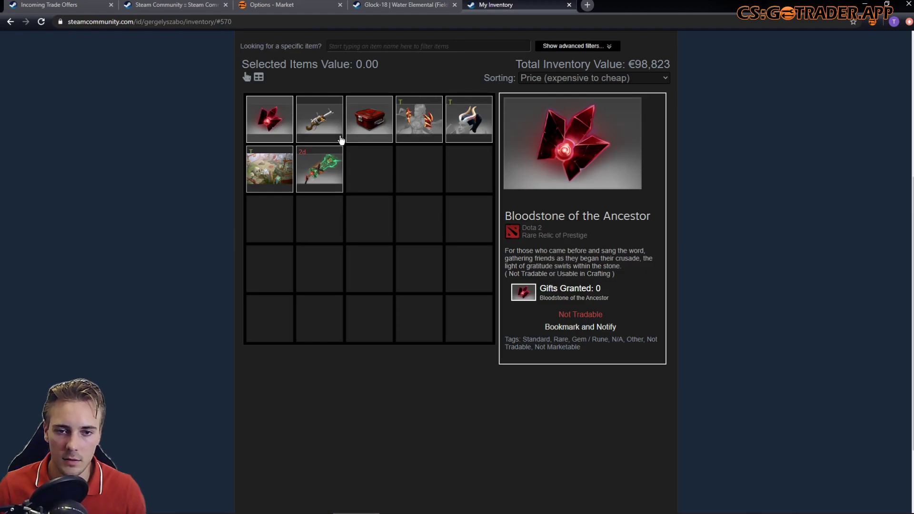
# Open the Unbroken Fealty market listing, scroll through its listings, then close the tab.
pyautogui.click(332, 170)
pyautogui.click(581, 214)
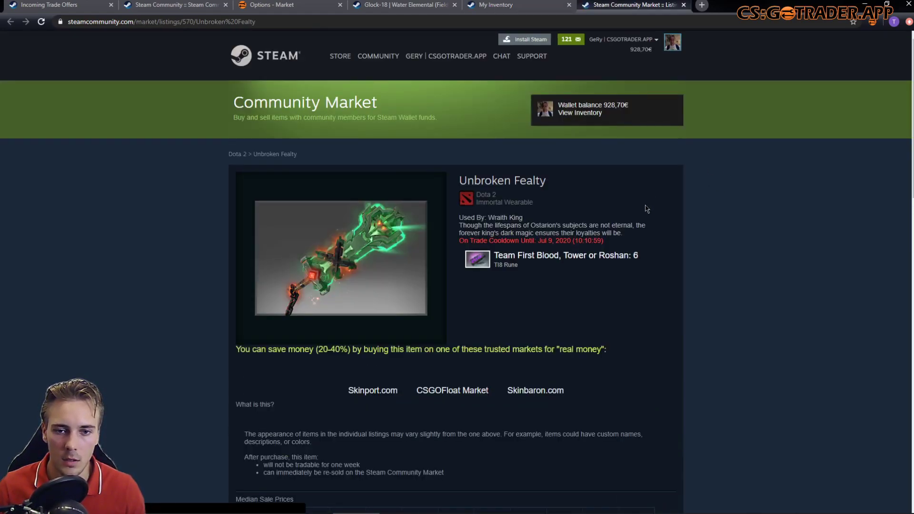
pyautogui.scroll(-5, 648, 209)
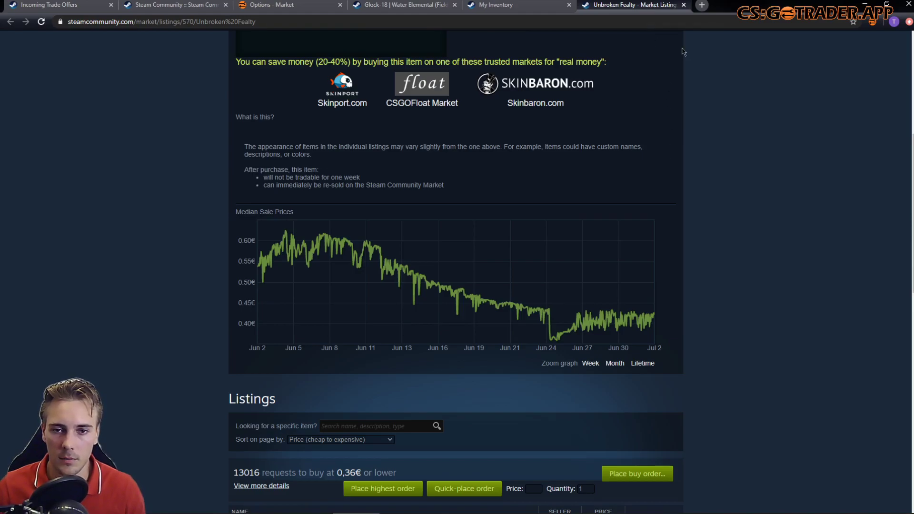
pyautogui.scroll(6, 755, 257)
pyautogui.scroll(-13, 724, 281)
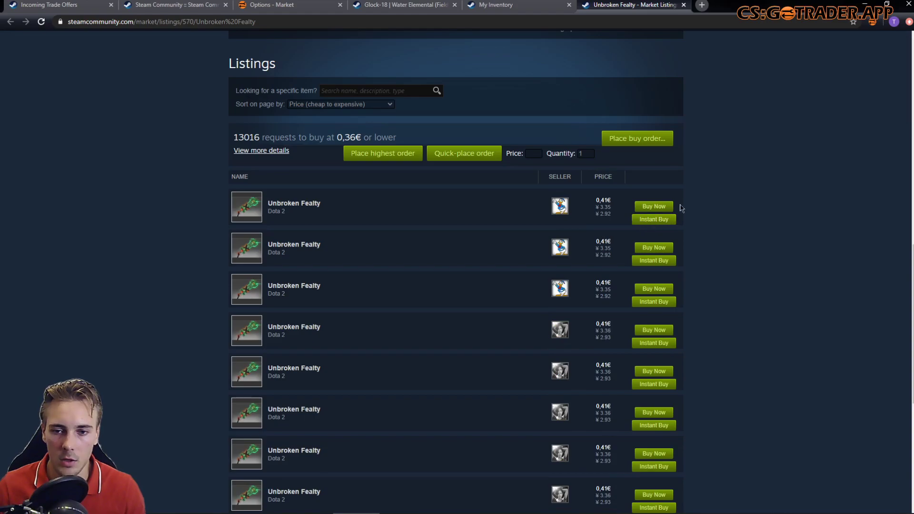
pyautogui.scroll(6, 610, 321)
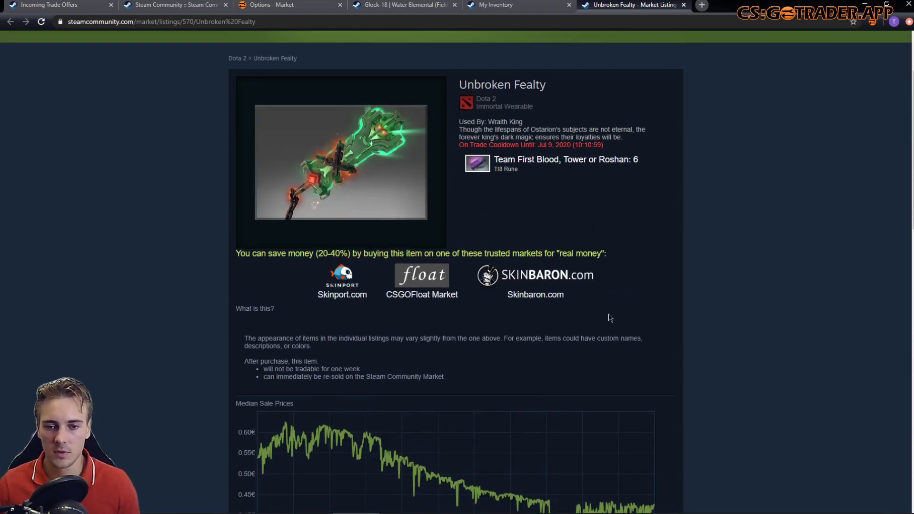
pyautogui.scroll(-8, 608, 316)
pyautogui.scroll(-5, 602, 414)
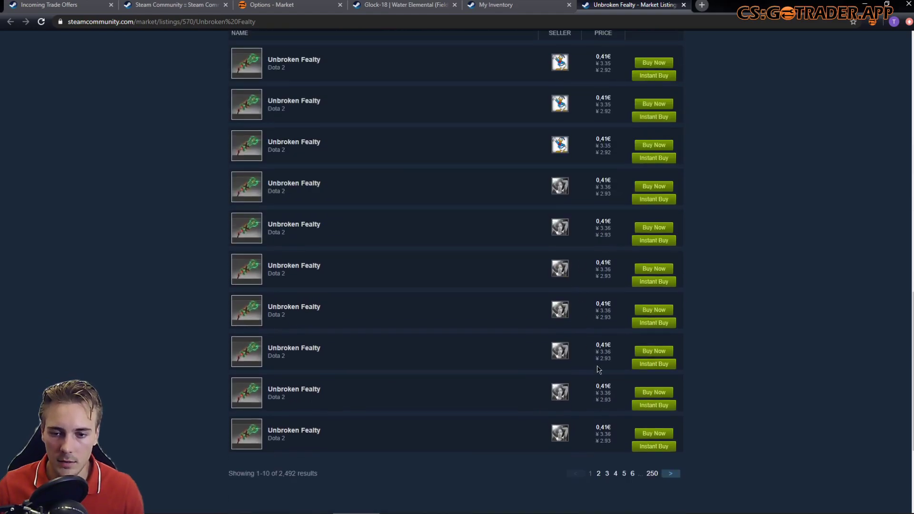
pyautogui.scroll(5, 681, 362)
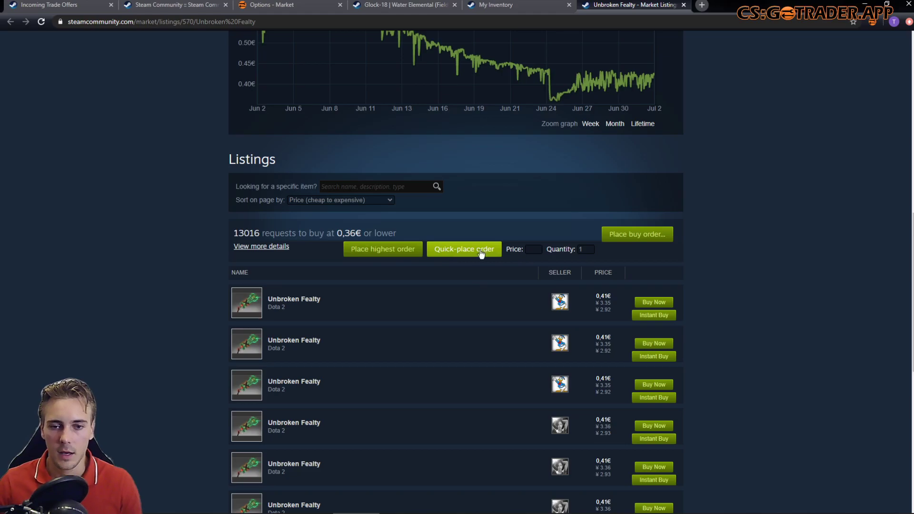
pyautogui.scroll(9, 554, 262)
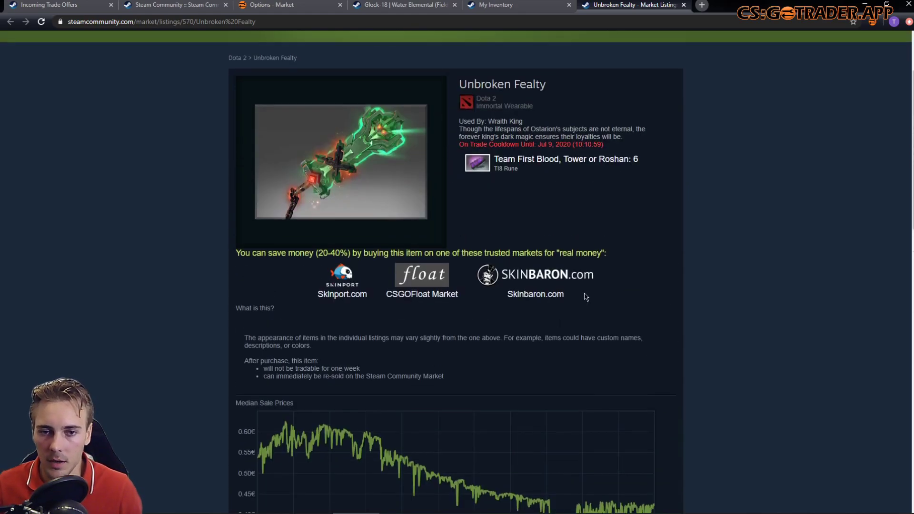
pyautogui.scroll(2, 638, 252)
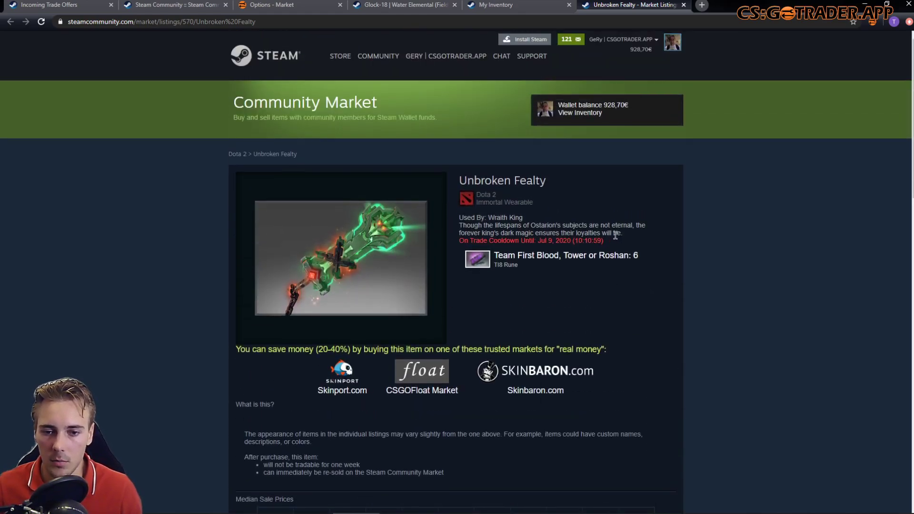
pyautogui.scroll(-7, 614, 234)
pyautogui.middleClick(644, 5)
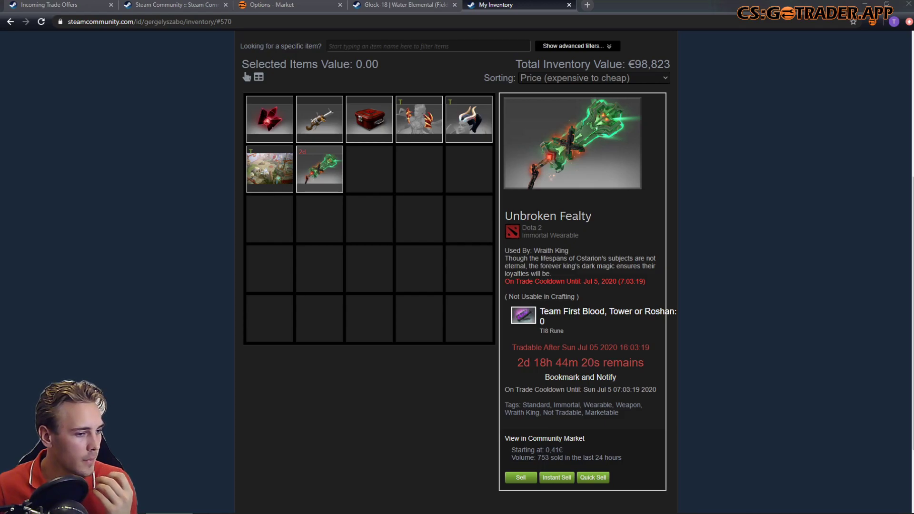
# From the incoming trade offers, open the trading partner's profile in a background tab.
pyautogui.scroll(3, 387, 192)
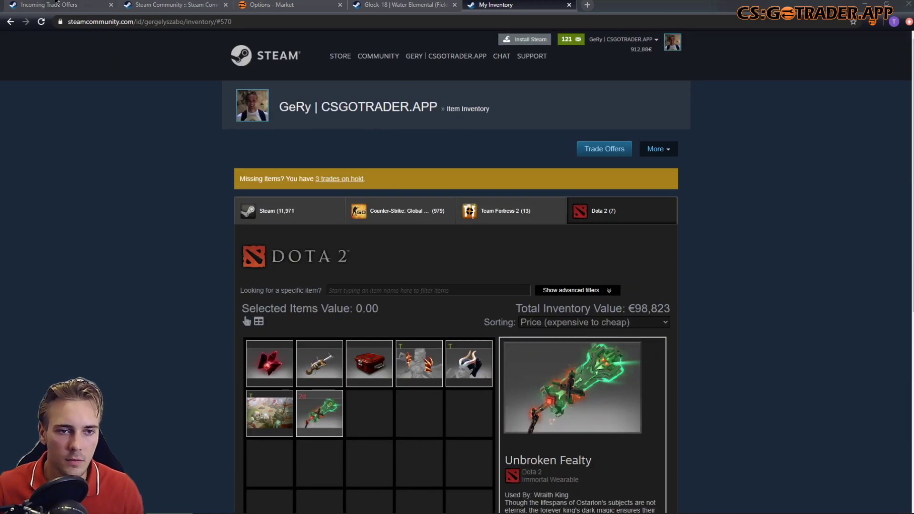
pyautogui.click(55, 4)
pyautogui.scroll(-3, 142, 191)
pyautogui.middleClick(243, 152)
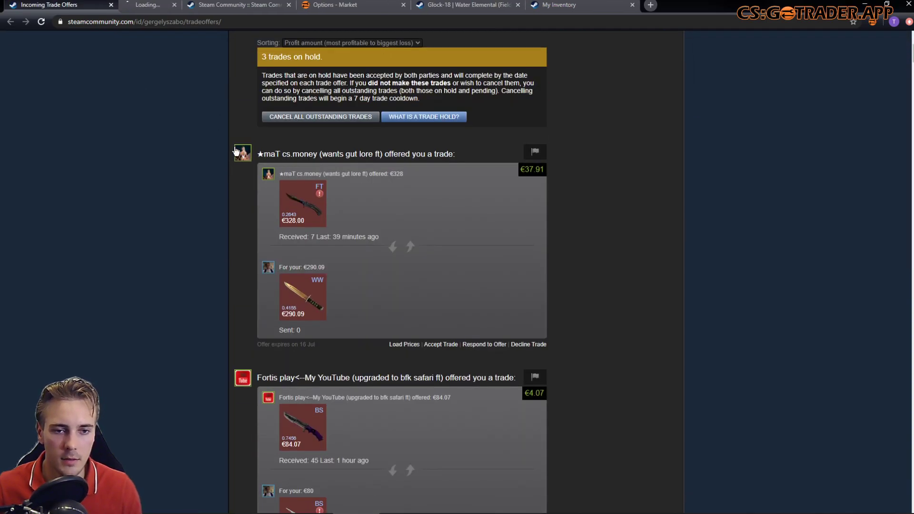
# In your inventory's price table, add the €1177.28 Huntsman Knife and the Battle-Worn Robot KB-808.
pyautogui.click(495, 4)
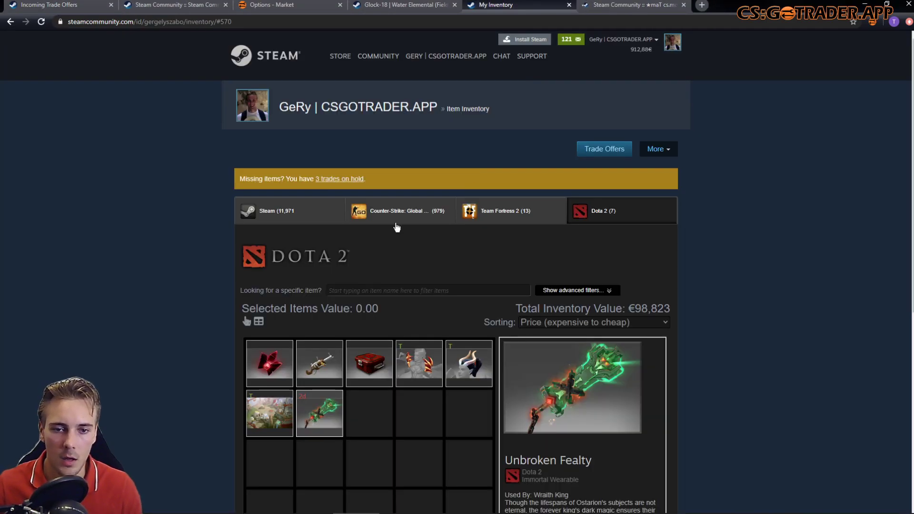
pyautogui.click(407, 220)
pyautogui.click(247, 323)
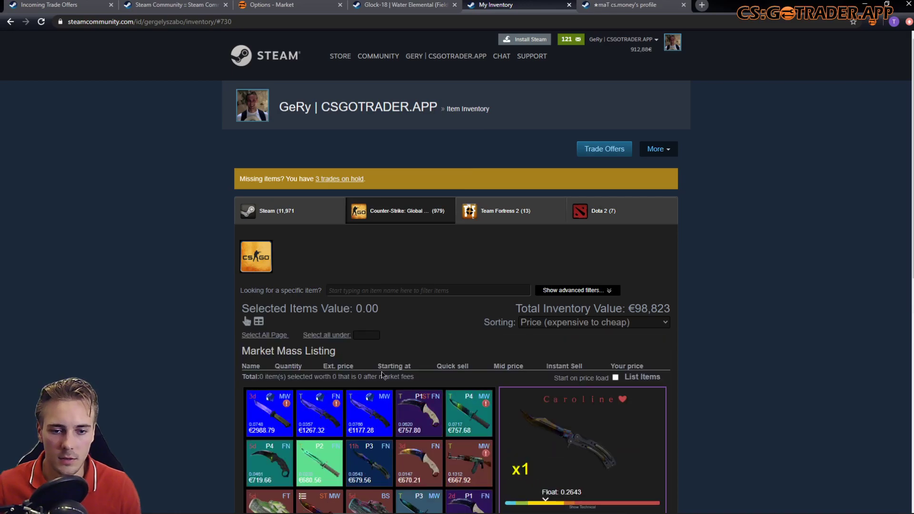
pyautogui.click(374, 424)
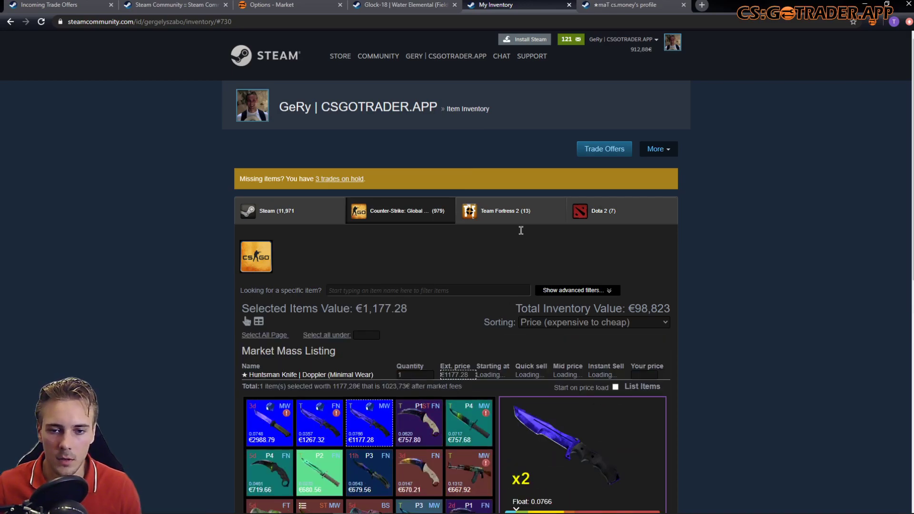
pyautogui.click(521, 210)
pyautogui.click(411, 419)
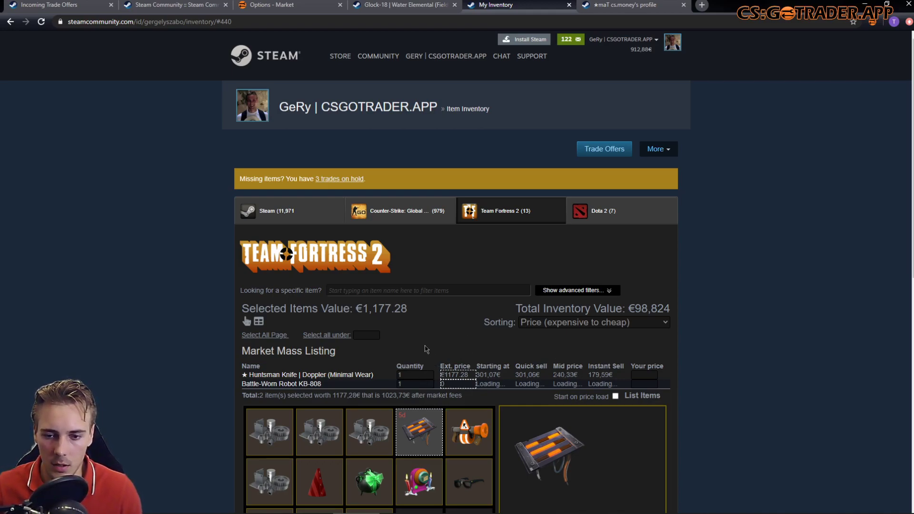
# Go to the trading partner's inventory page.
pyautogui.click(633, 5)
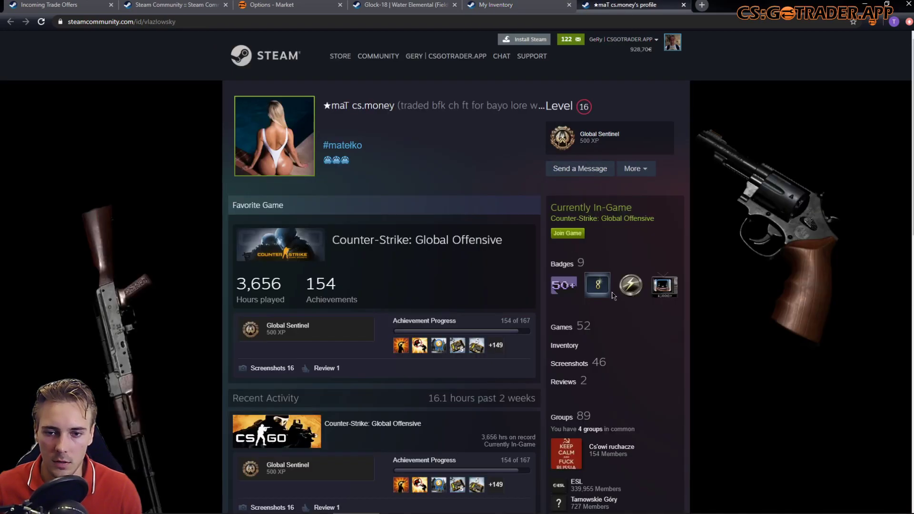
pyautogui.hotkey('ctrl', 'shift', 'Tab')
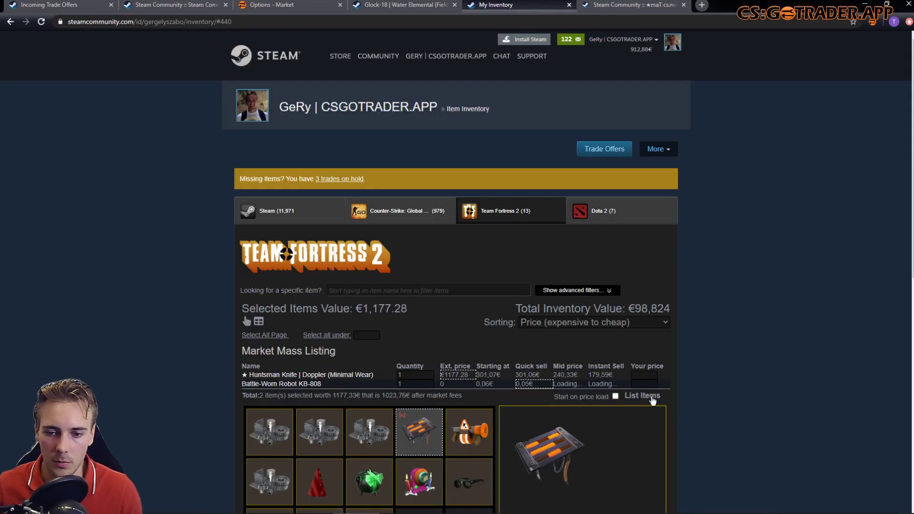
pyautogui.click(627, 4)
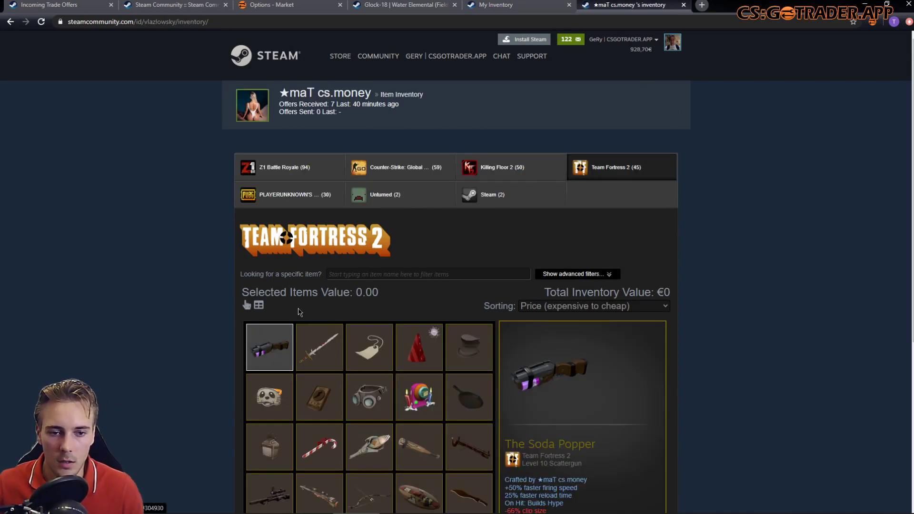
# Enable bulk selection and check the Noise Maker's price, then deselect it.
pyautogui.click(247, 305)
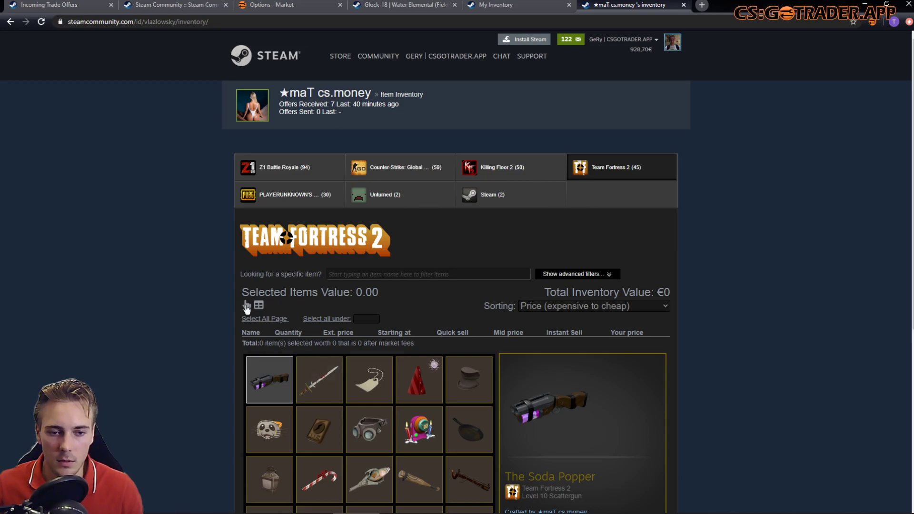
pyautogui.scroll(-3, 441, 343)
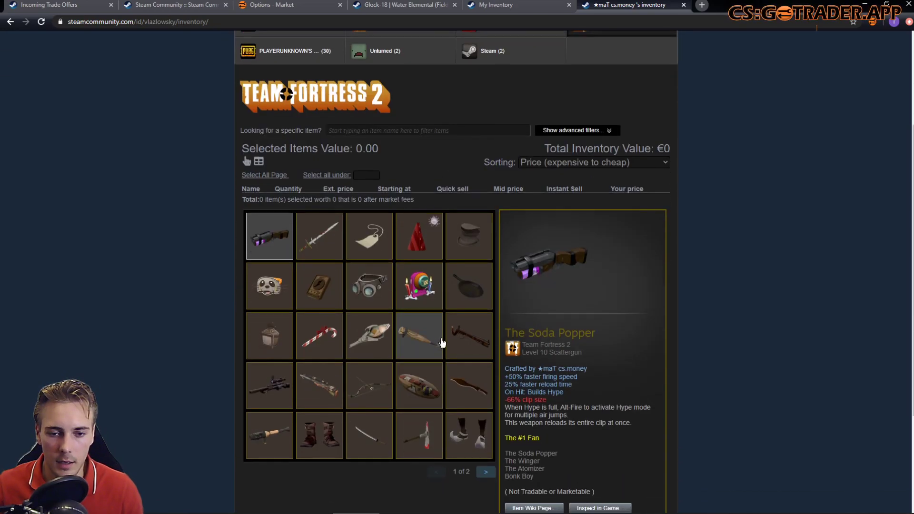
pyautogui.click(417, 297)
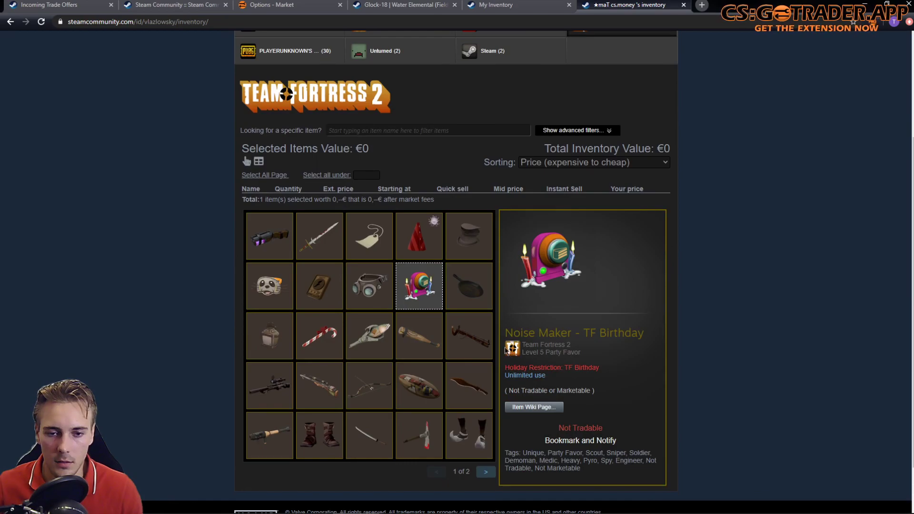
pyautogui.click(419, 286)
pyautogui.scroll(3, 502, 234)
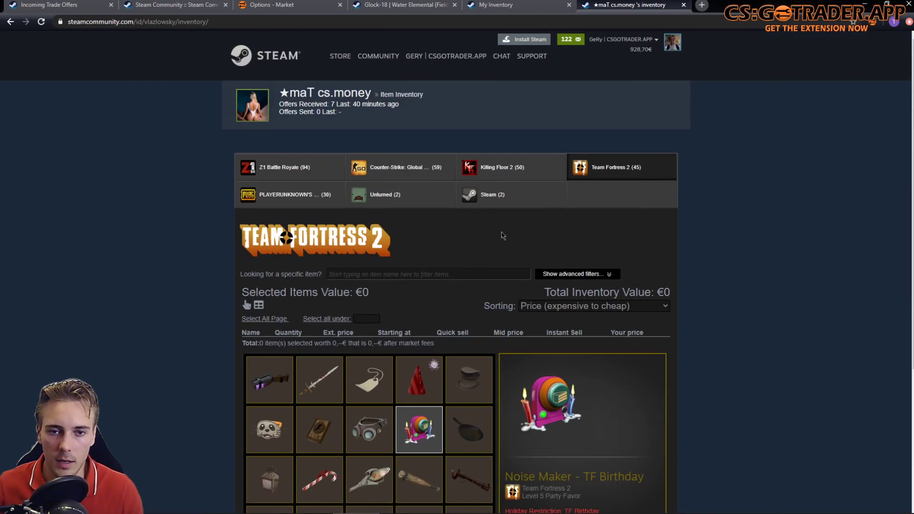
# Show the partner's CS:GO items and add the Bayonet | Lore to the price table.
pyautogui.click(429, 177)
pyautogui.scroll(-2, 430, 181)
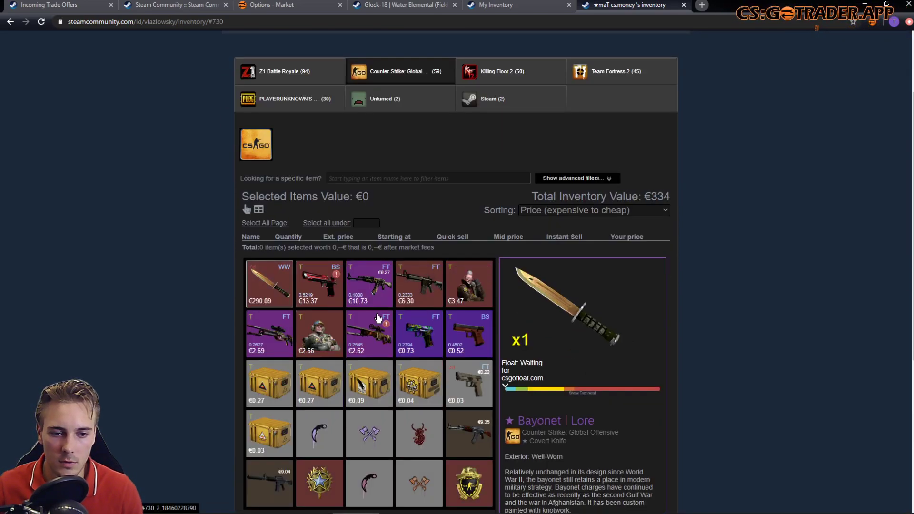
pyautogui.click(274, 288)
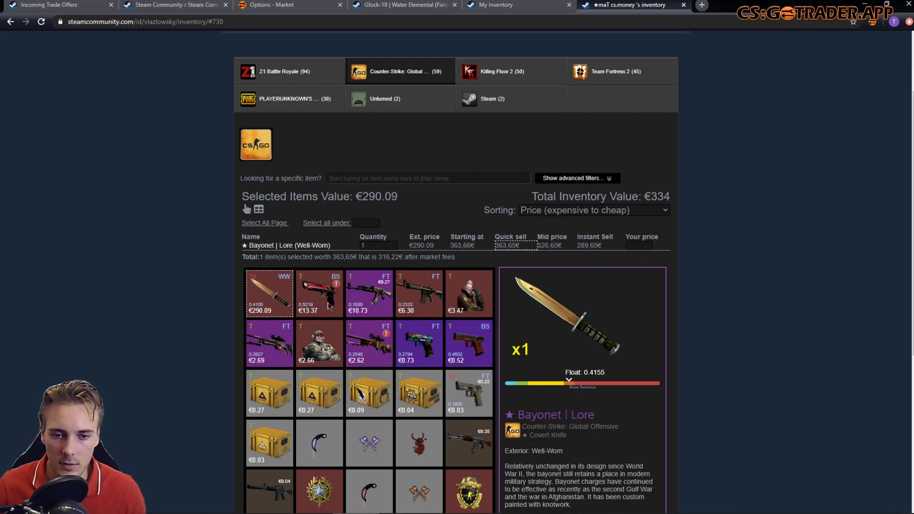
# Price the Bayonet | Lore at 310€, then add the Desert Eagle | Code Red priced at 15€.
pyautogui.click(631, 246)
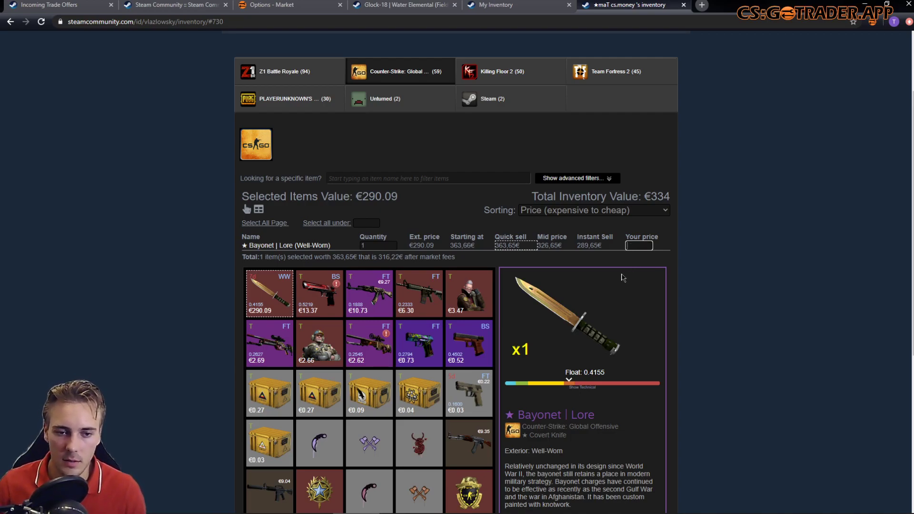
pyautogui.click(308, 295)
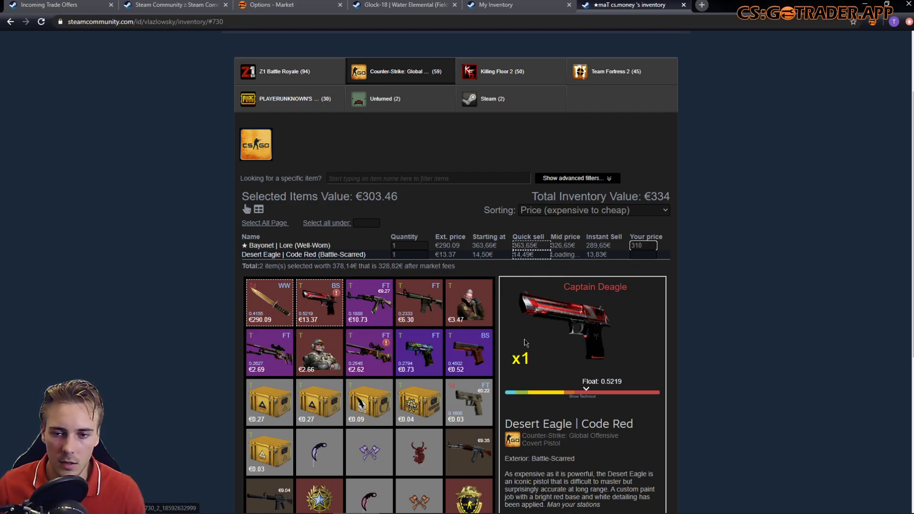
pyautogui.click(636, 256)
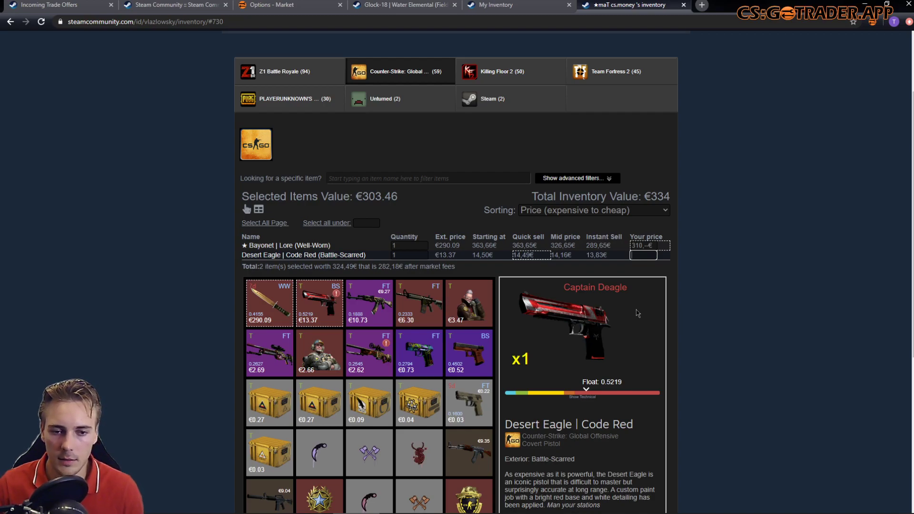
pyautogui.write('15')
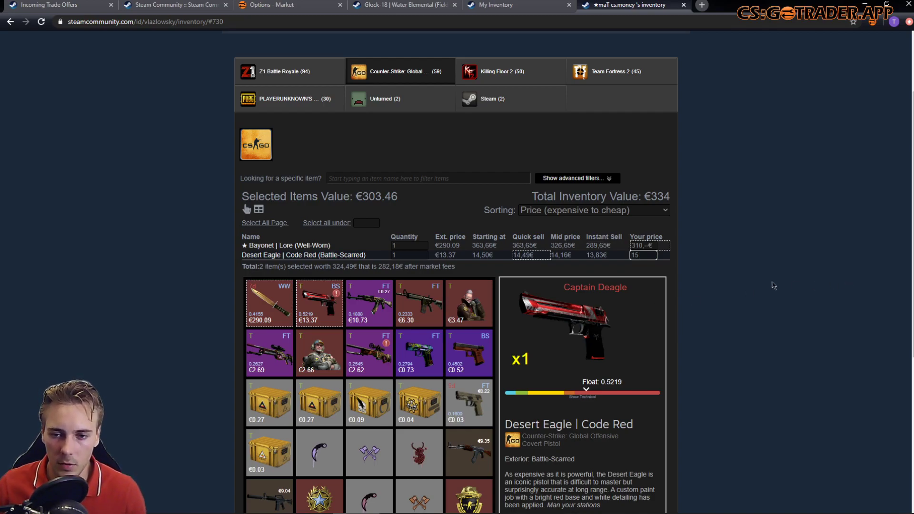
pyautogui.press('Return')
# Highlight the 325€ total (282,63€ after fees) in the price table summary.
pyautogui.moveTo(331, 268); pyautogui.dragTo(401, 268)
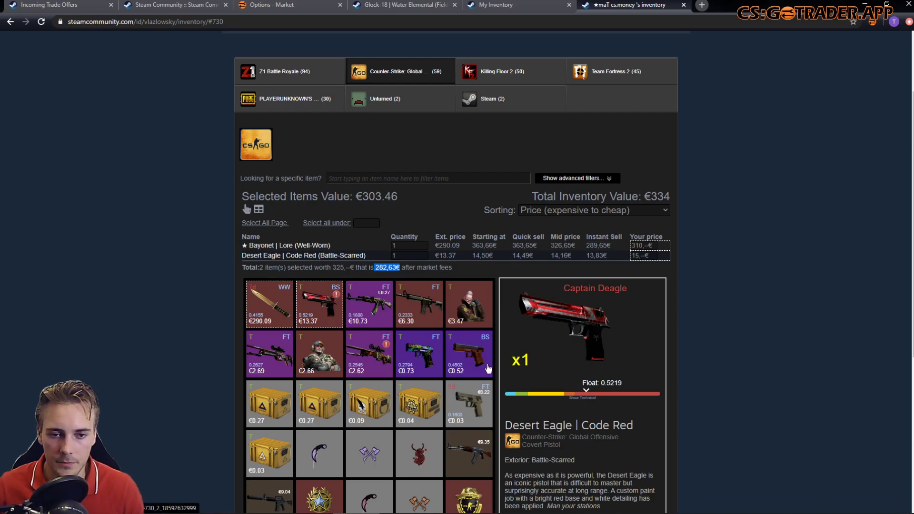
pyautogui.scroll(2, 589, 408)
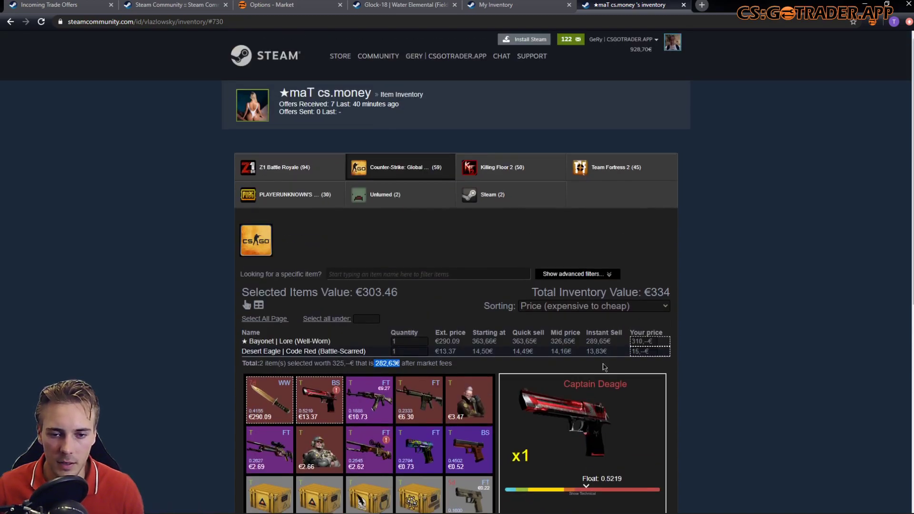
pyautogui.scroll(-2, 543, 388)
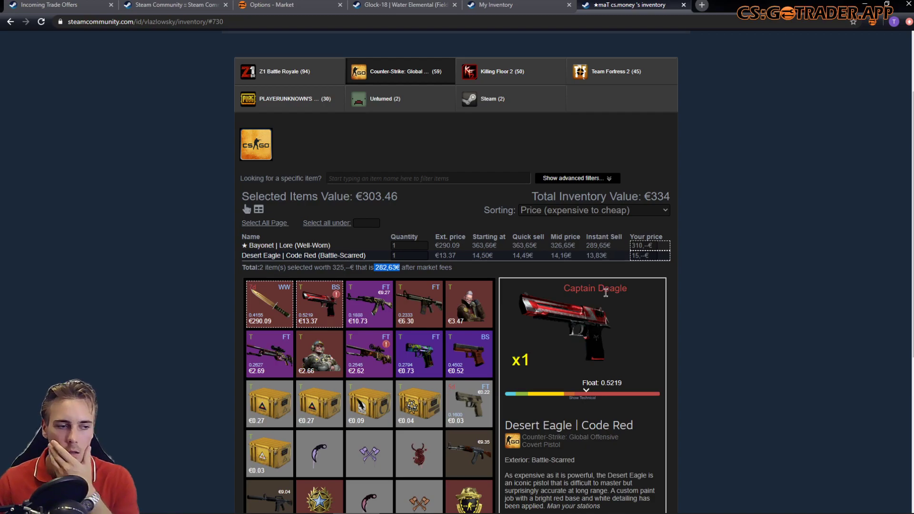
pyautogui.click(140, 507)
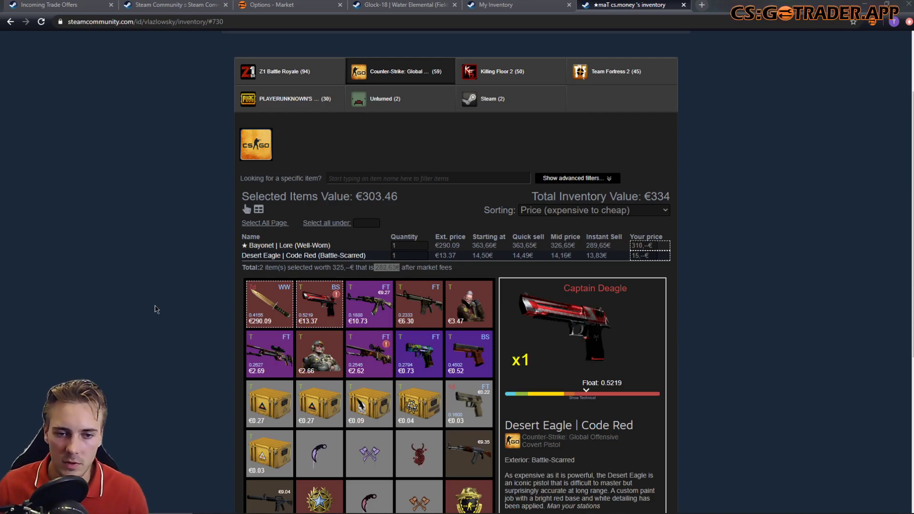
pyautogui.scroll(-3, 159, 310)
pyautogui.scroll(5, 167, 328)
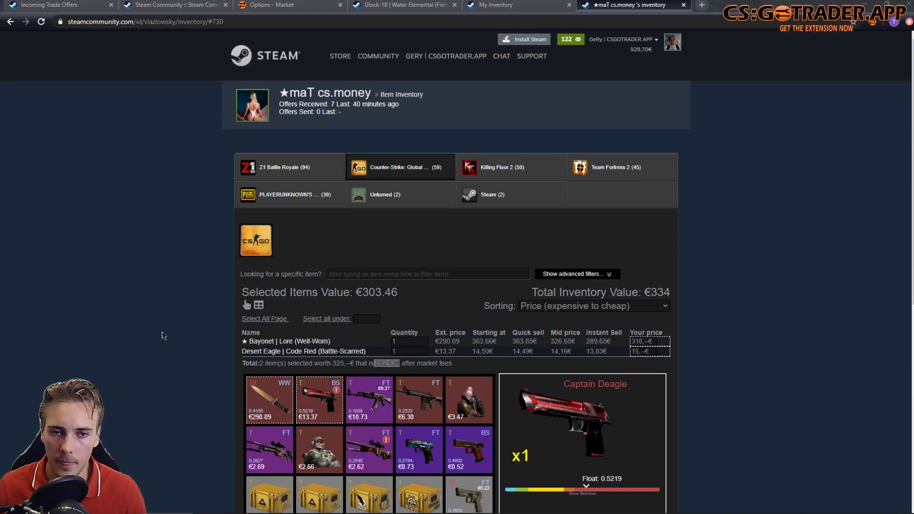